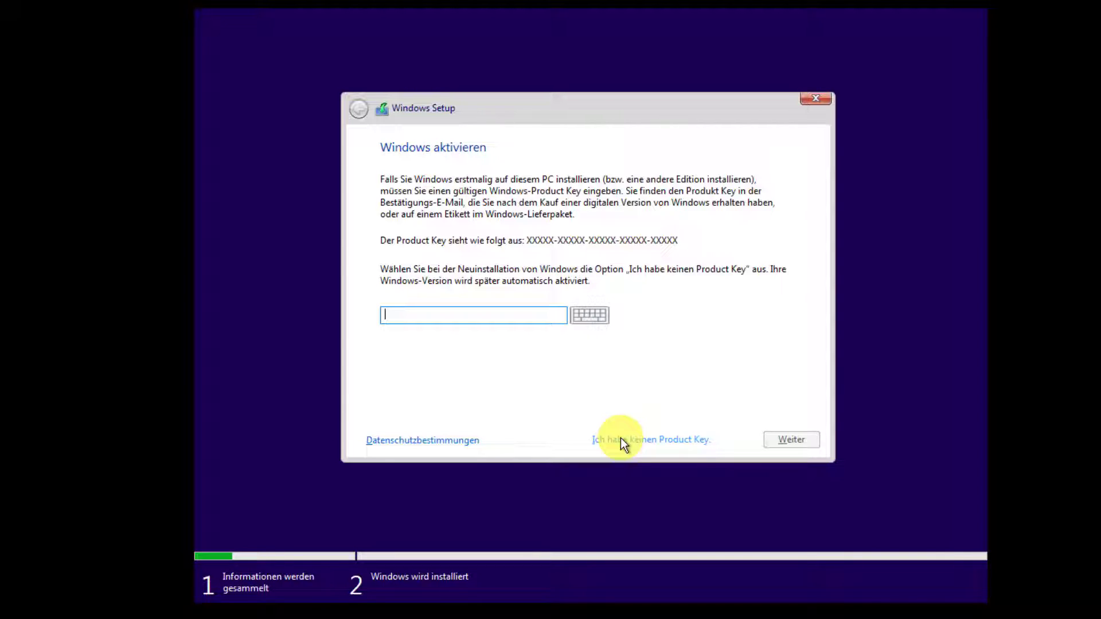
Skip the product key entry and choose Windows 10 Pro as the operating system to install.
click(621, 439)
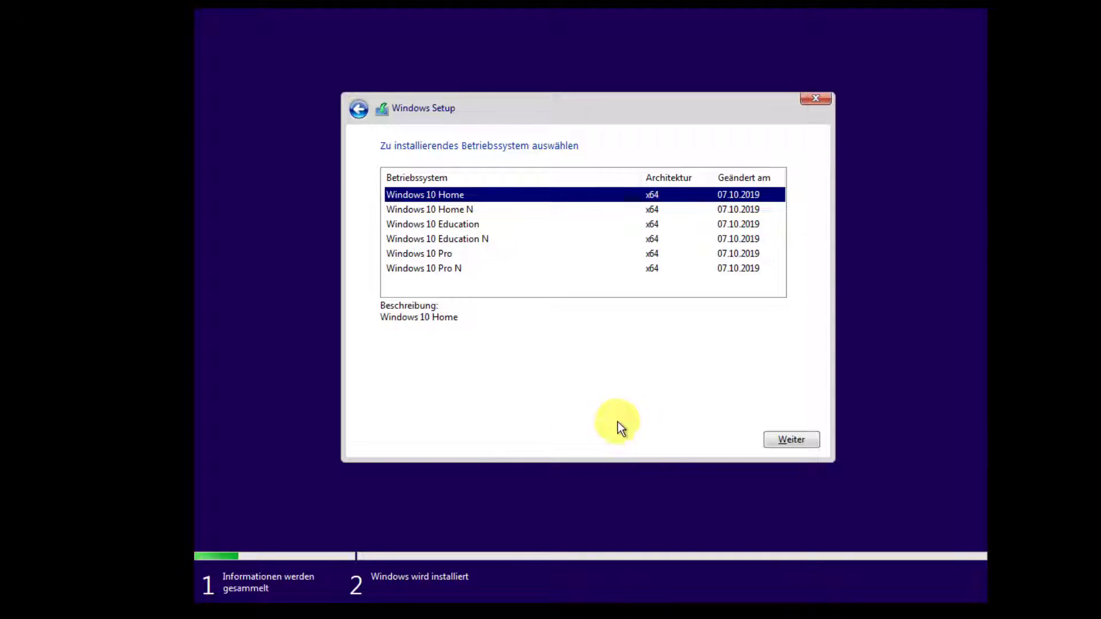
click(481, 210)
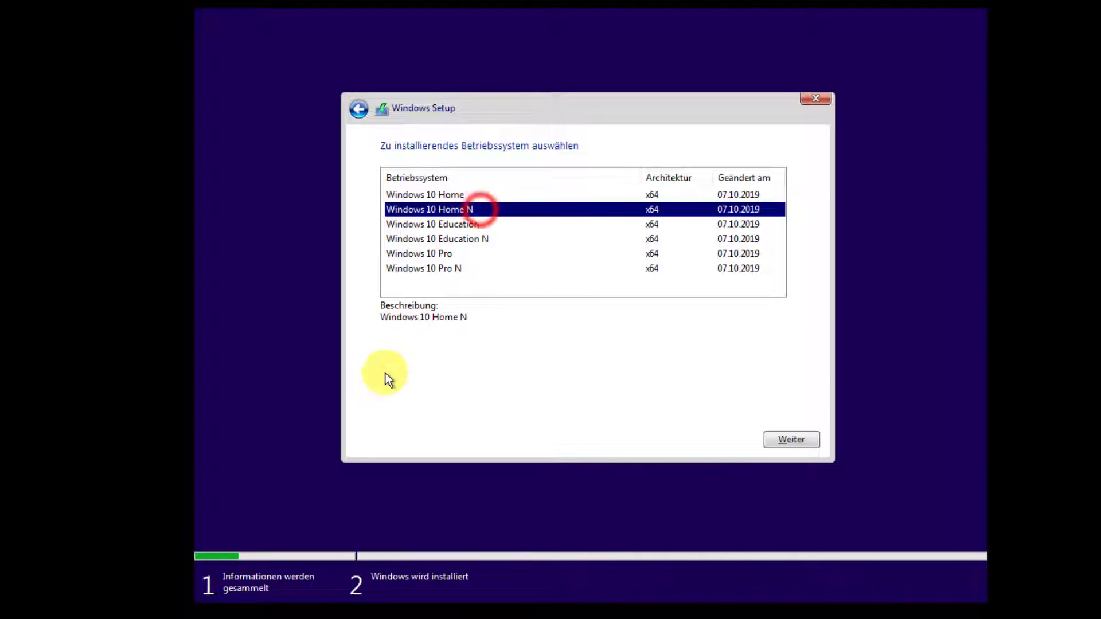
click(479, 269)
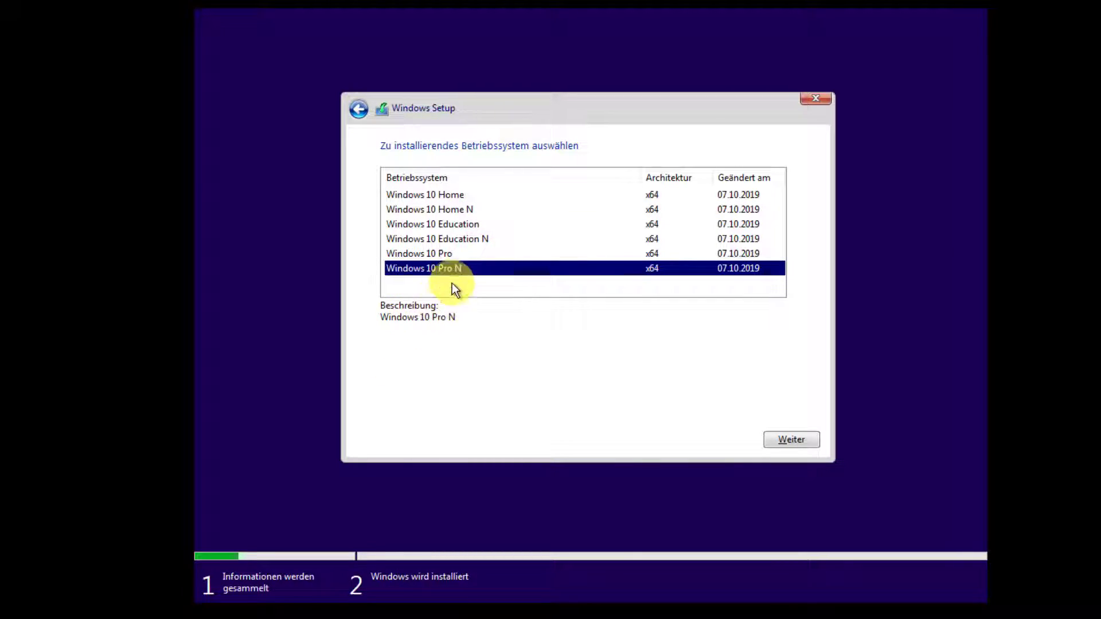
click(467, 254)
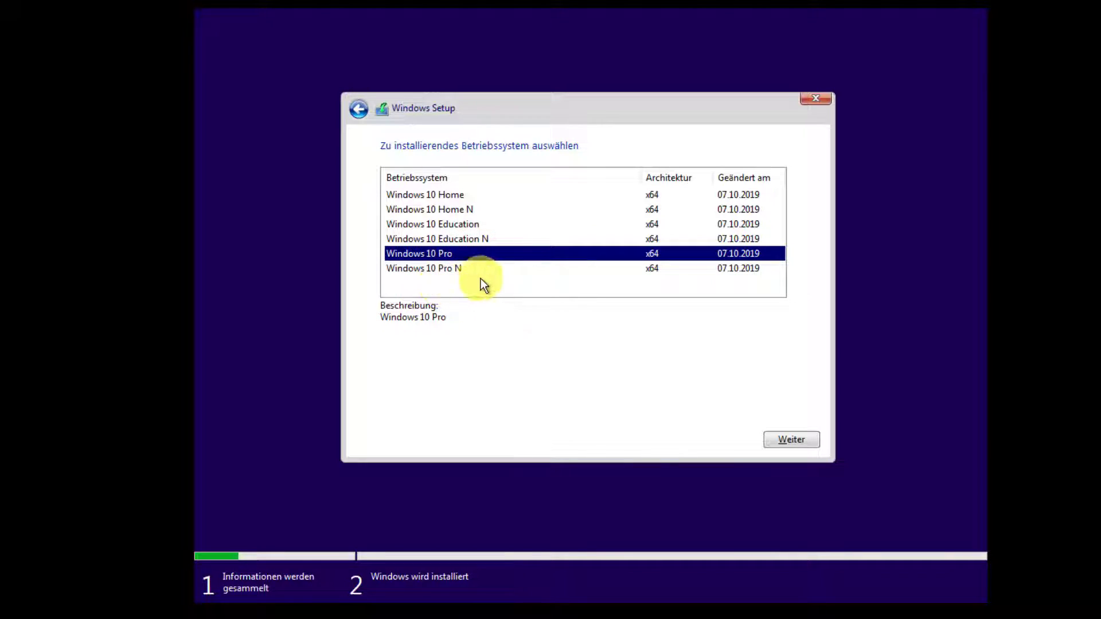
click(787, 440)
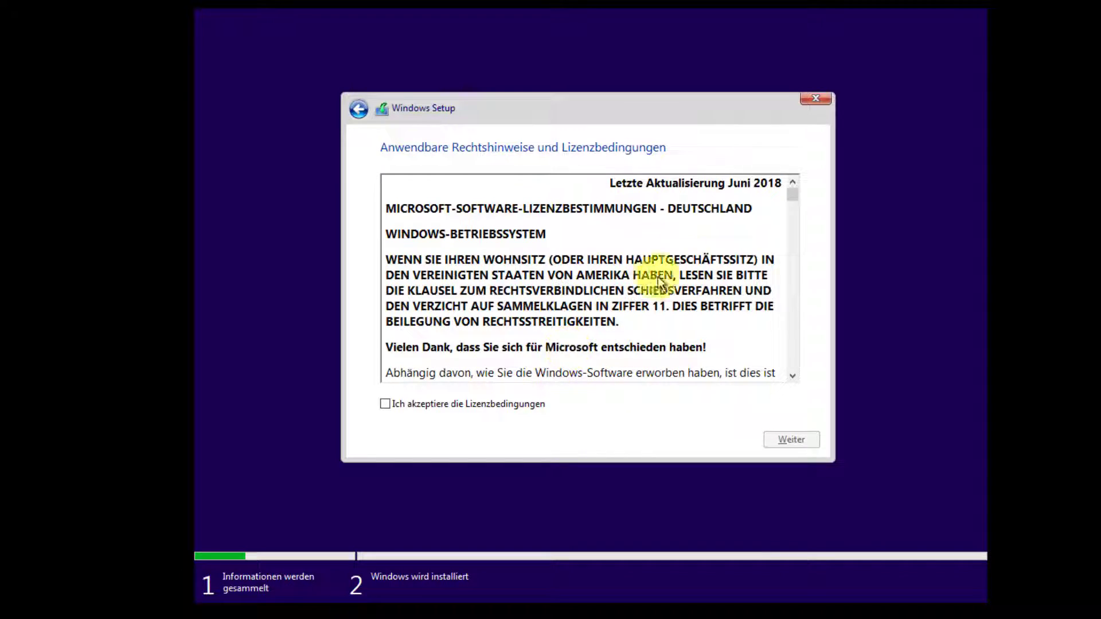
Accept the licence terms and choose the custom installation type "Benutzerdefiniert: nur Windows installieren".
drag(793, 198, 789, 388)
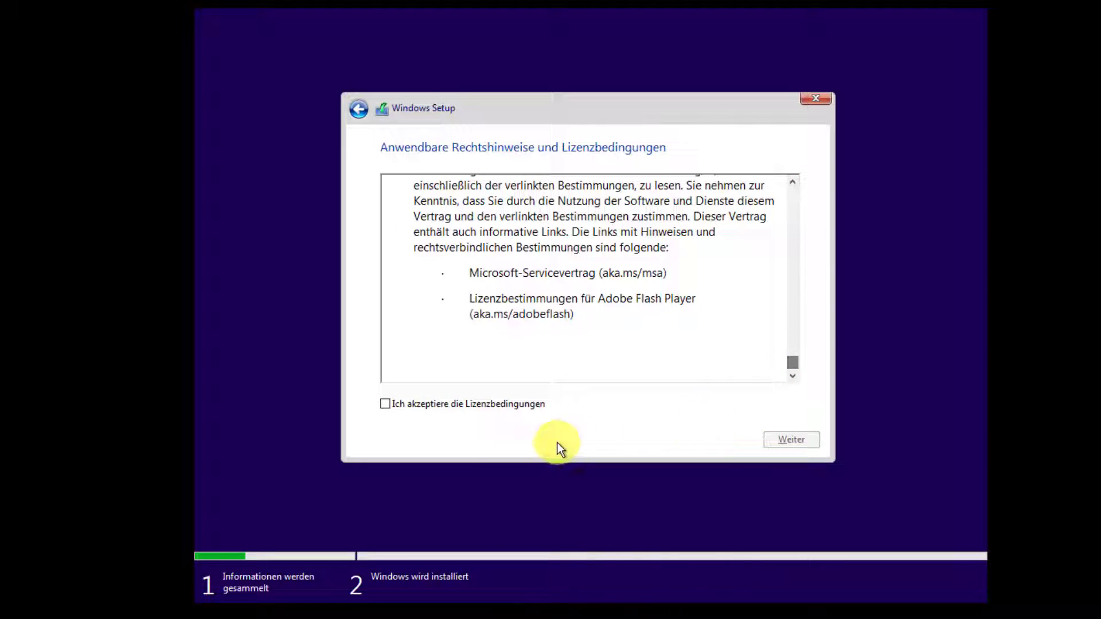
click(385, 403)
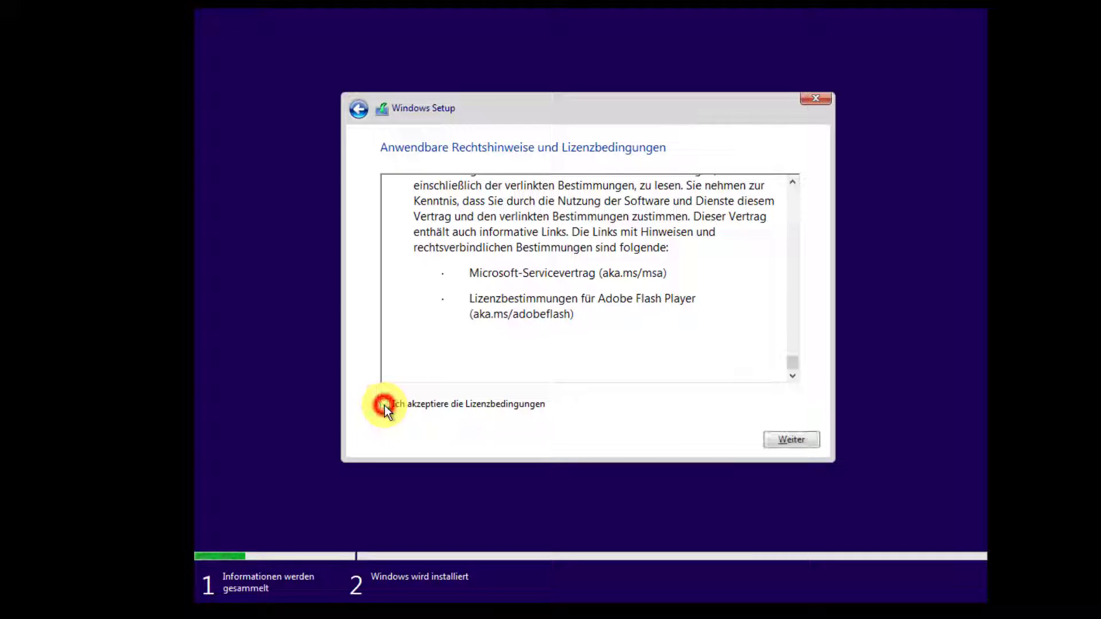
click(792, 443)
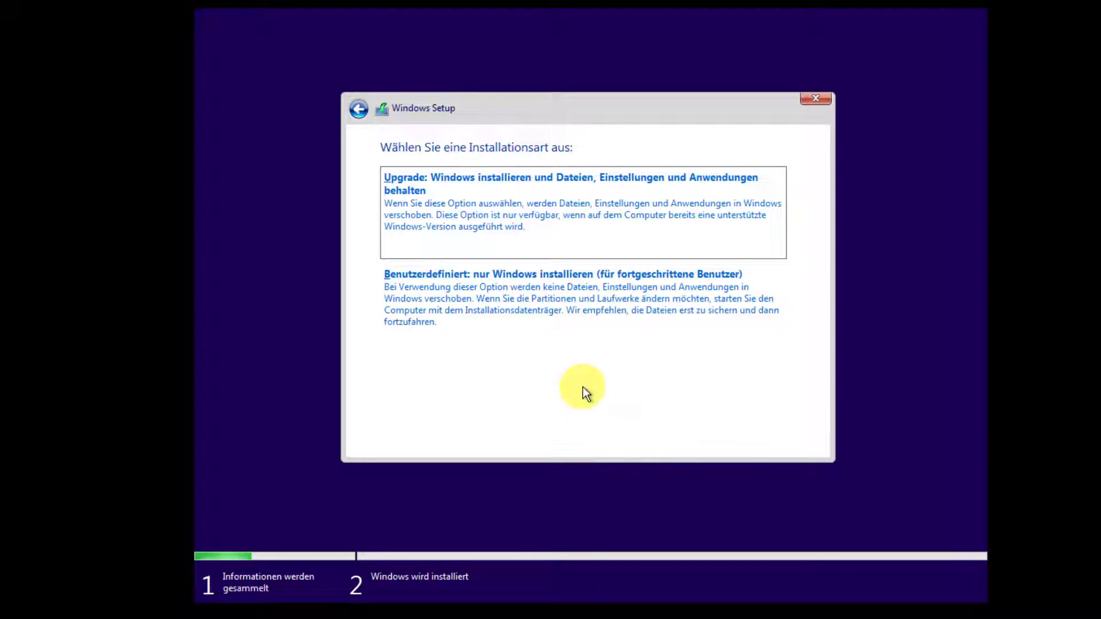
click(538, 295)
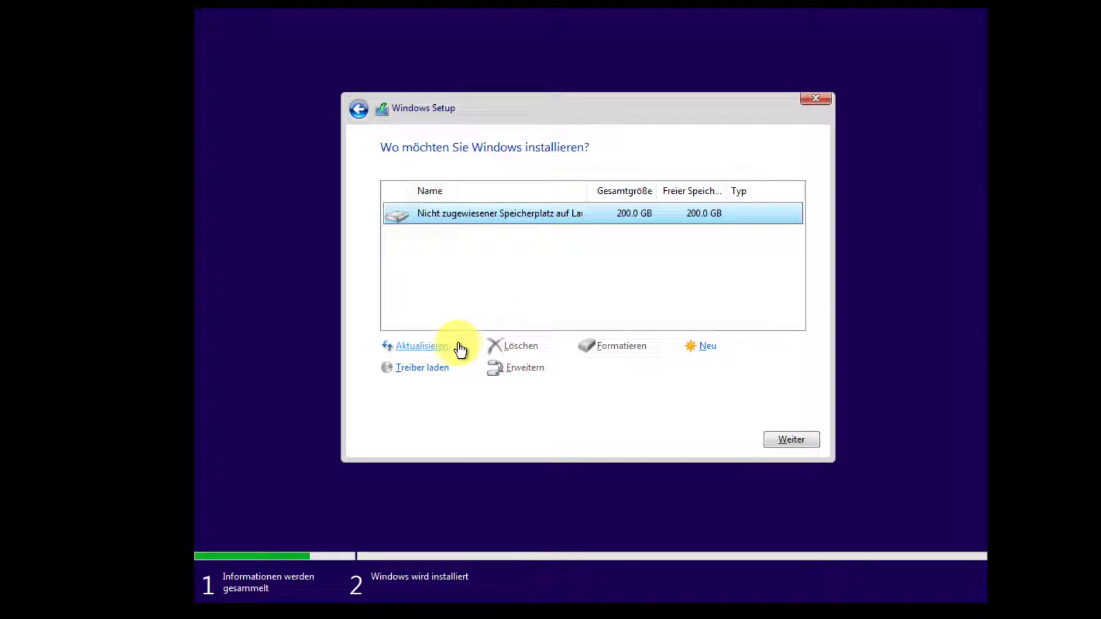
Create a new 204800 MB partition in the unallocated disk space, allowing additional partitions for system files.
click(705, 347)
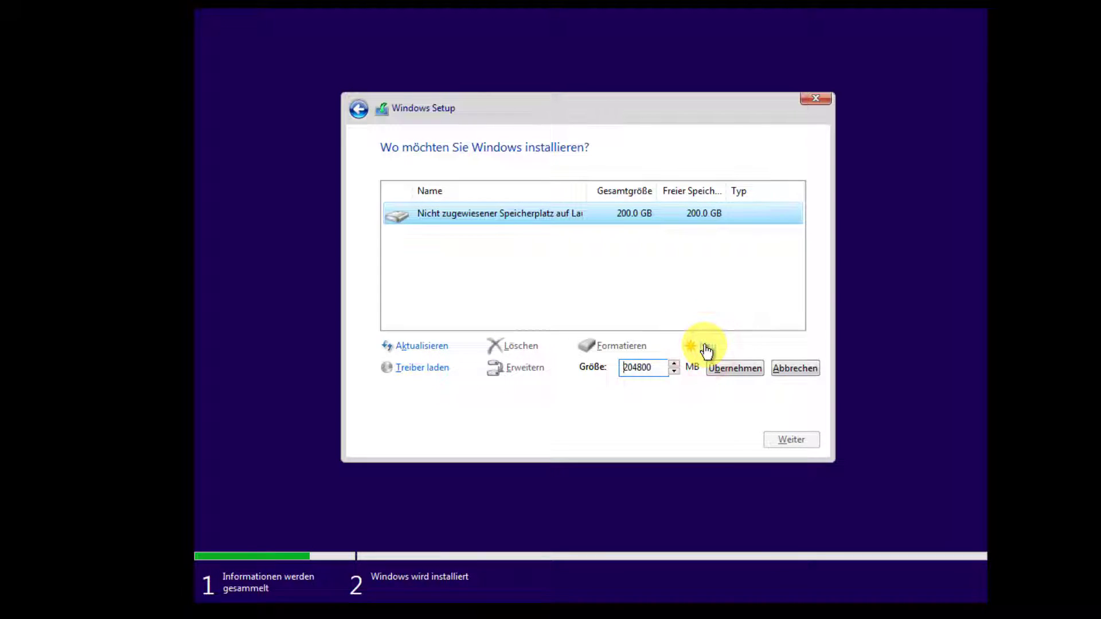
click(733, 368)
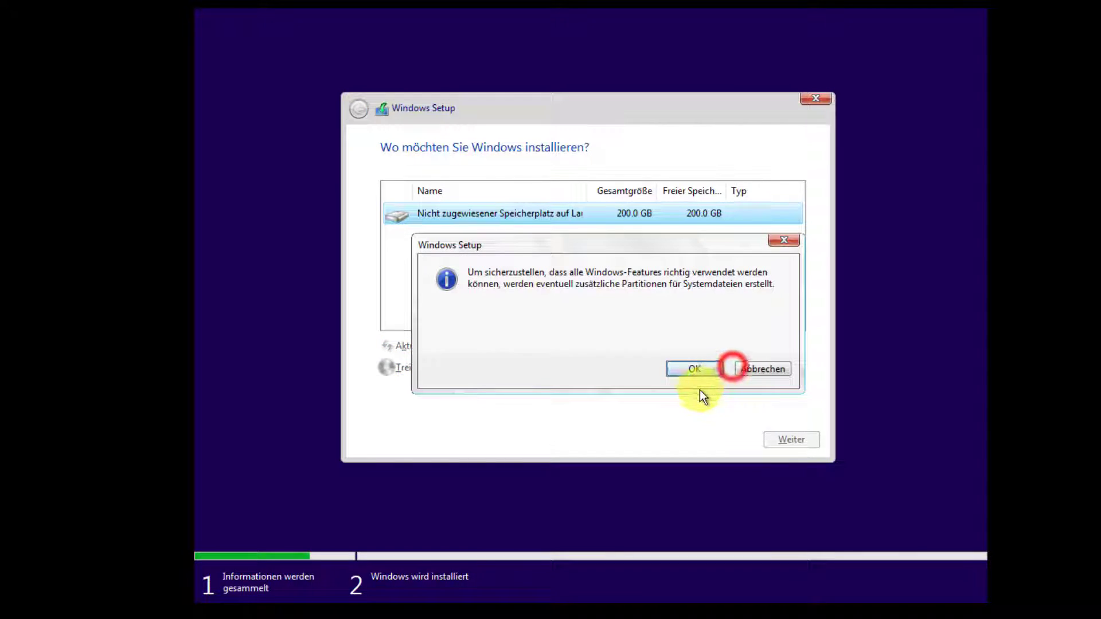
click(695, 369)
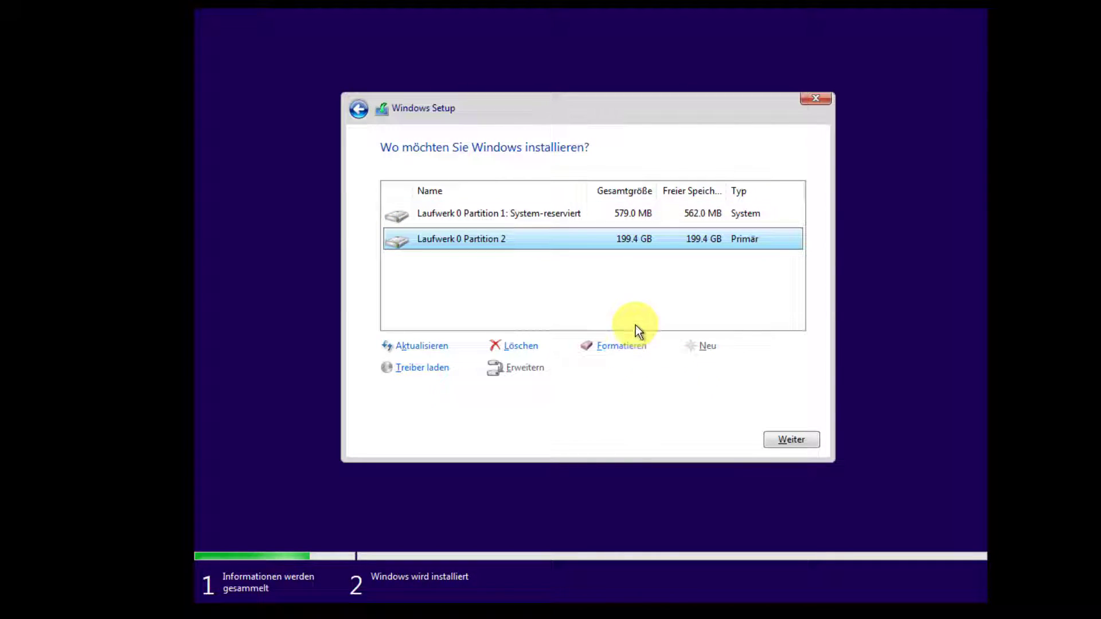
Install Windows on Laufwerk 0 Partition 2 and restart the computer immediately once setup requires it.
click(546, 215)
click(564, 245)
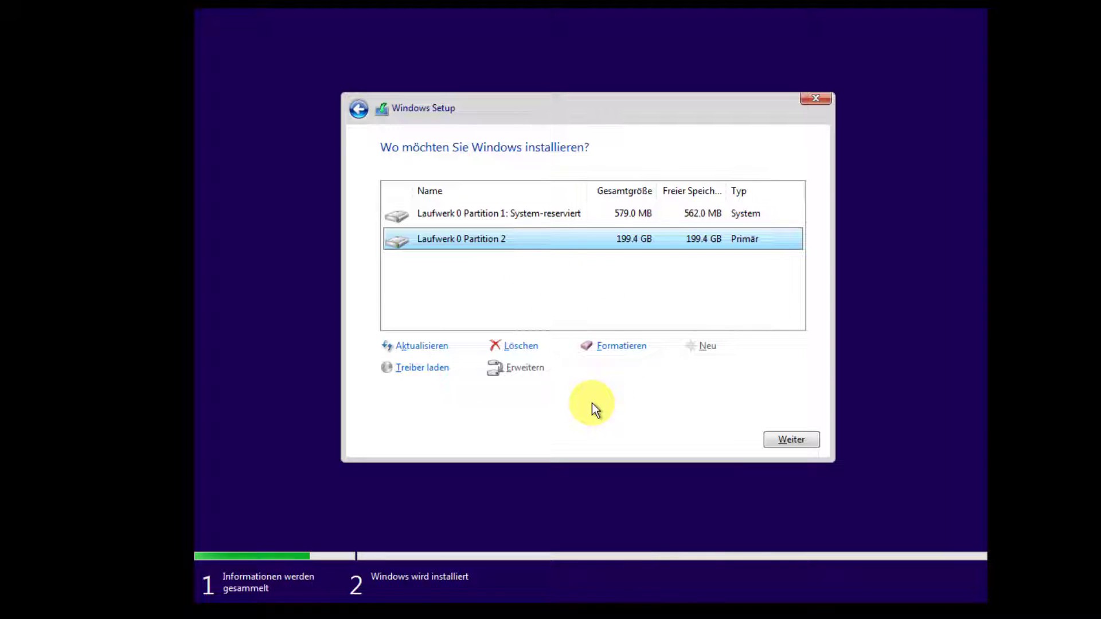
click(780, 439)
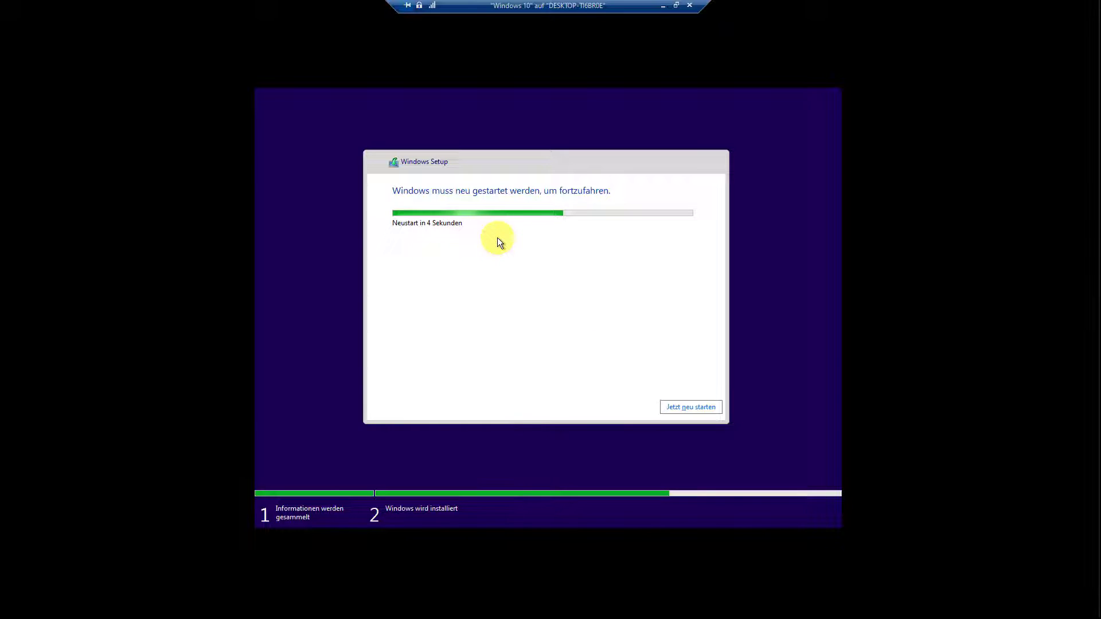
click(689, 408)
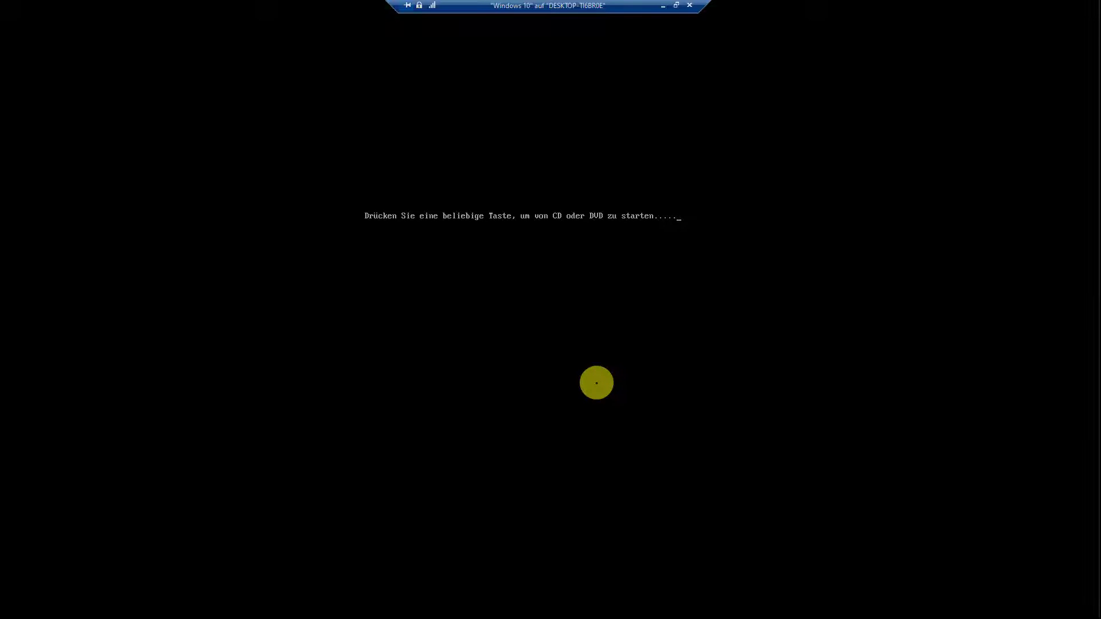
key(Return)
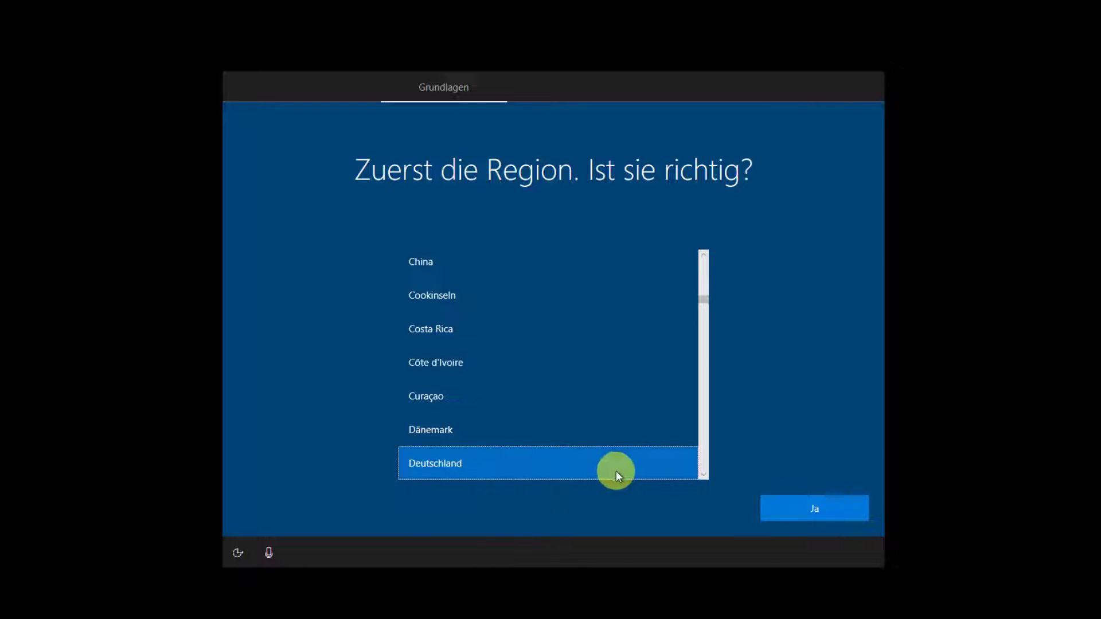
Confirm Deutschland as the region and Deutsch as the keyboard layout, without adding a second layout.
click(803, 505)
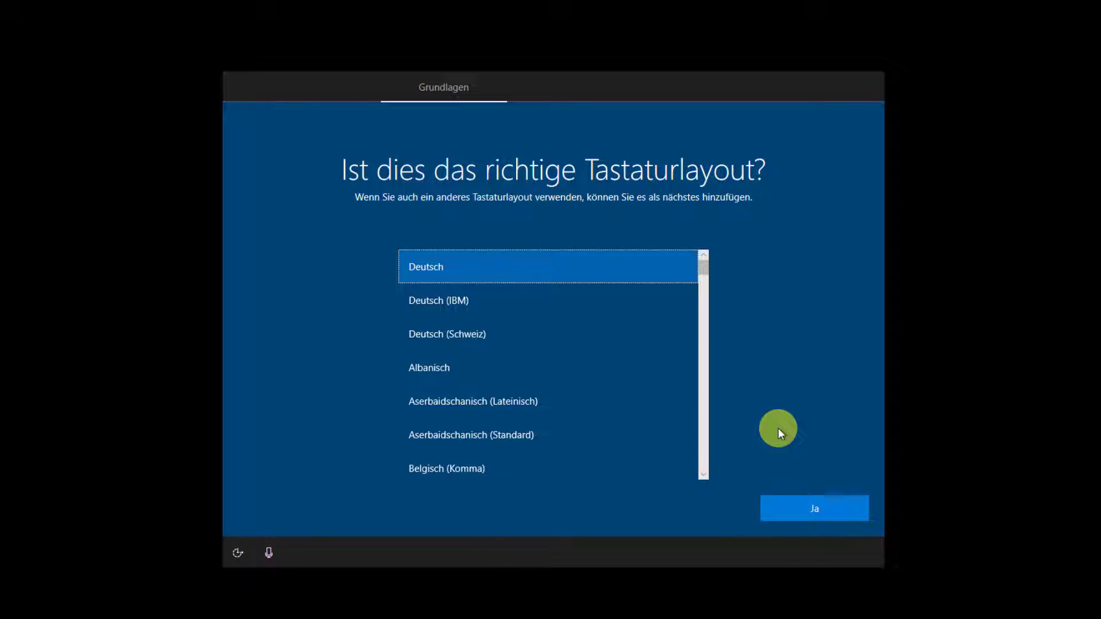
click(815, 507)
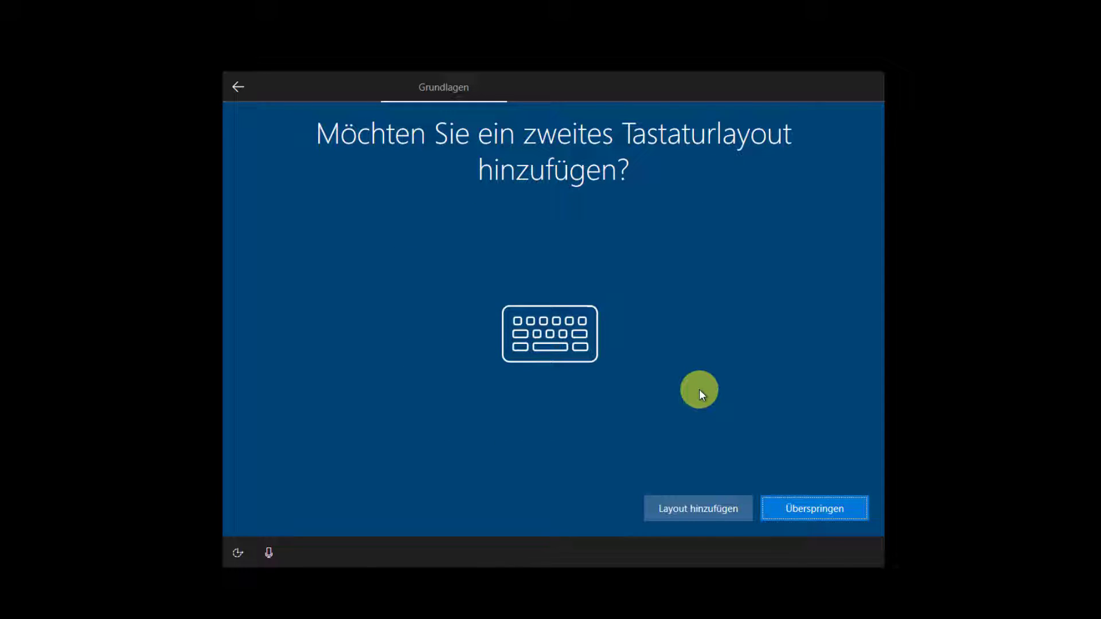
click(796, 512)
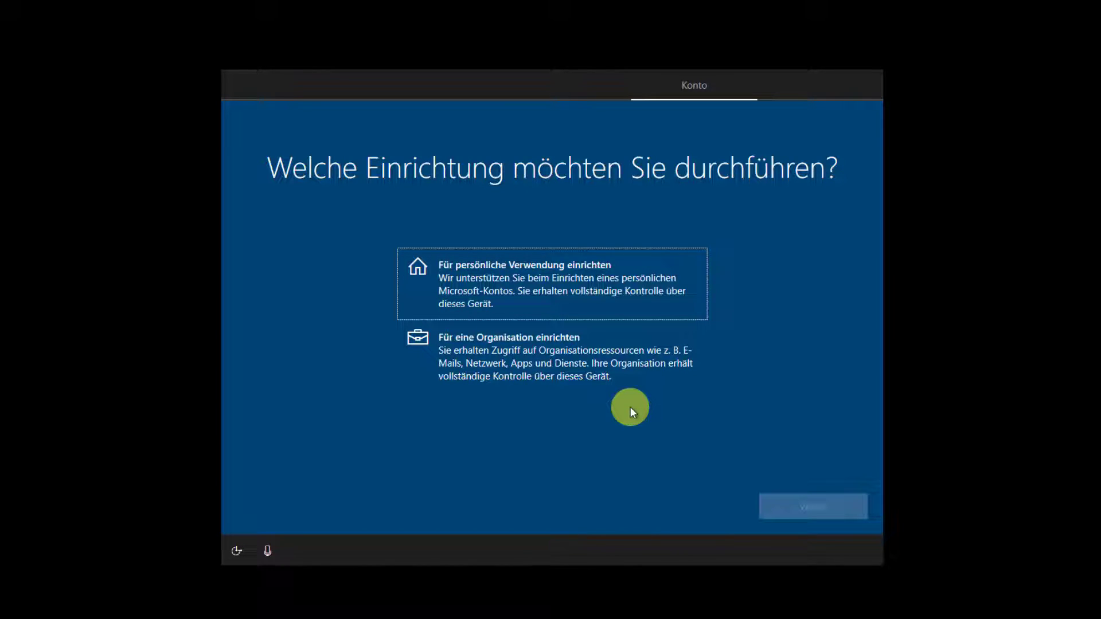
Set up the PC for personal use and choose an offline account instead of a Microsoft sign-in.
click(556, 292)
click(805, 512)
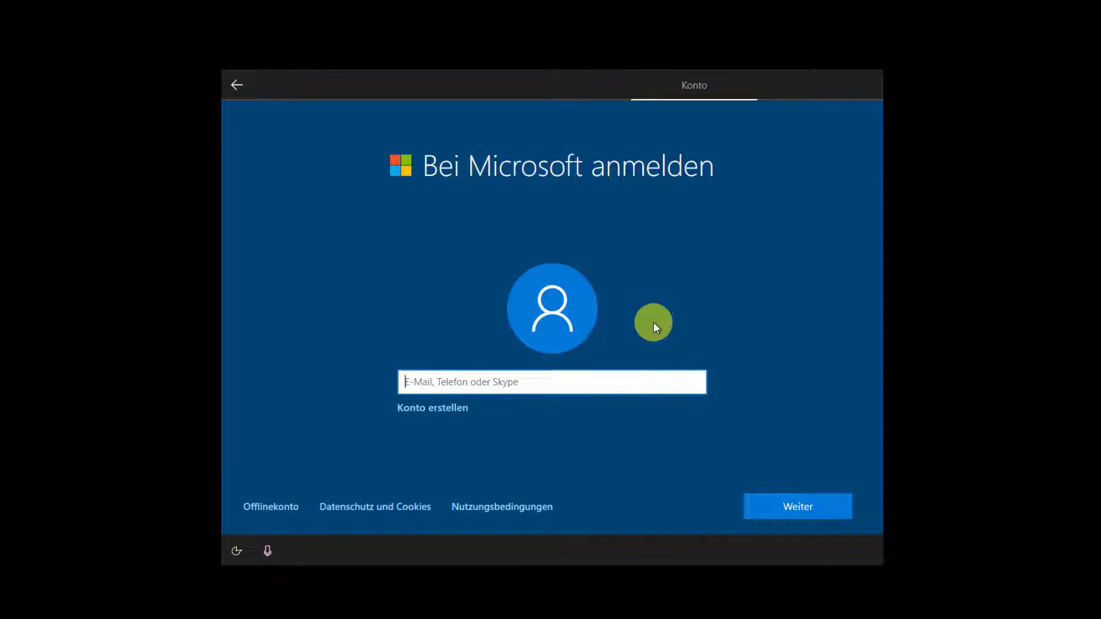
click(456, 383)
click(281, 508)
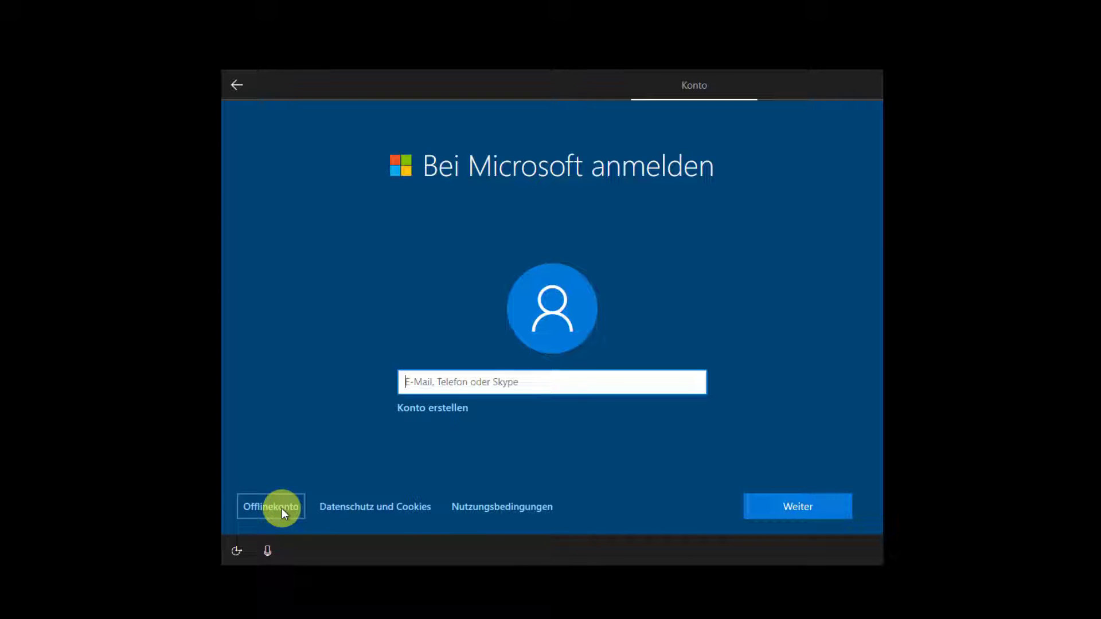
click(281, 508)
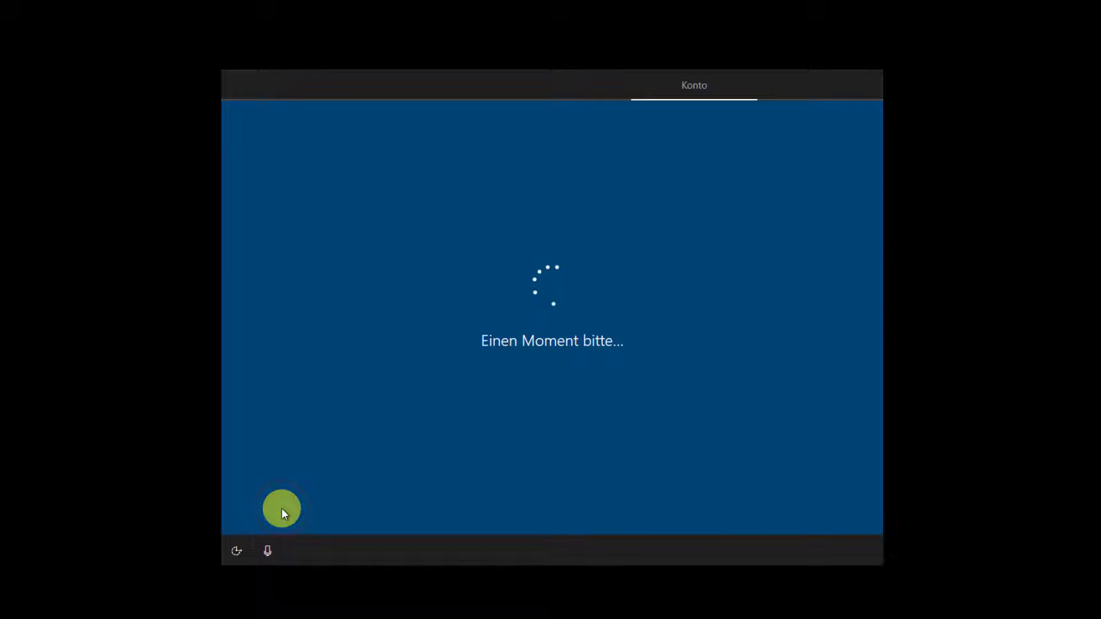
click(282, 508)
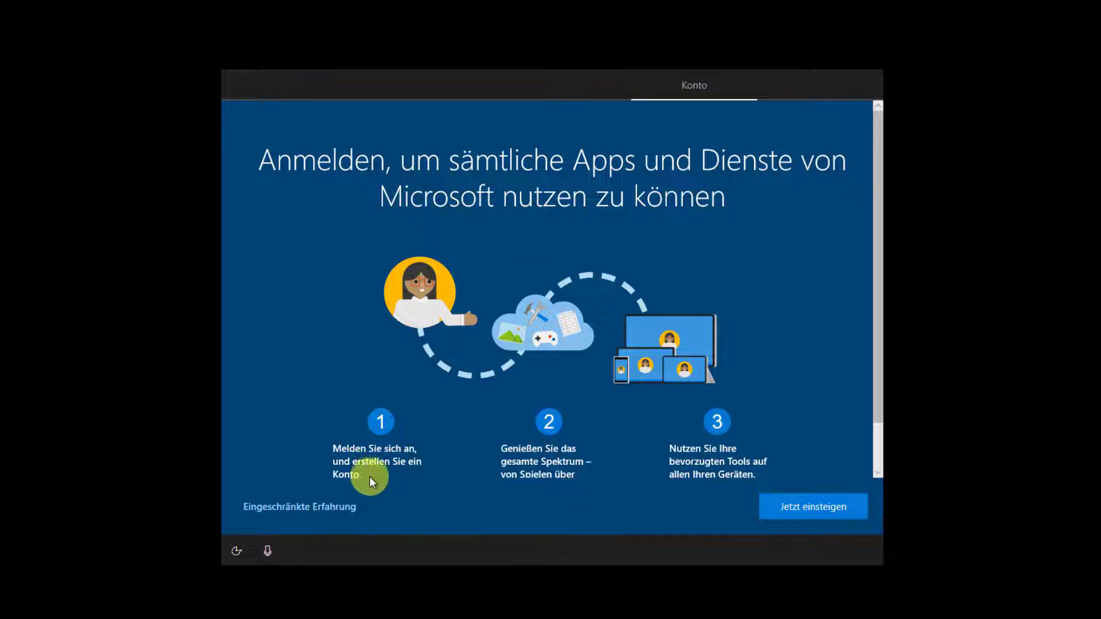
click(343, 511)
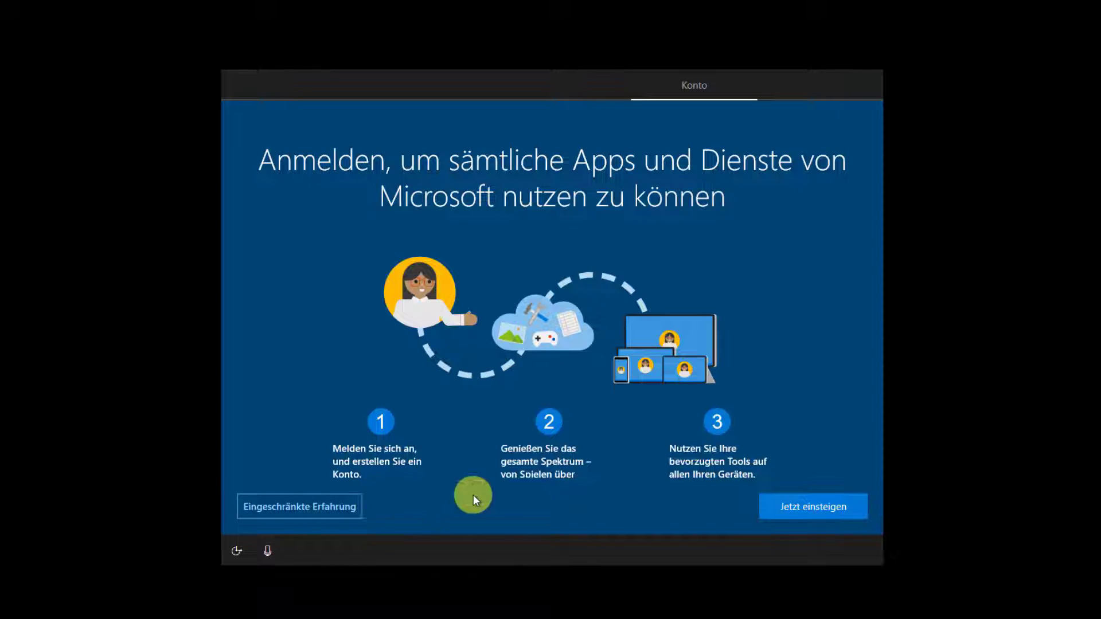
click(806, 515)
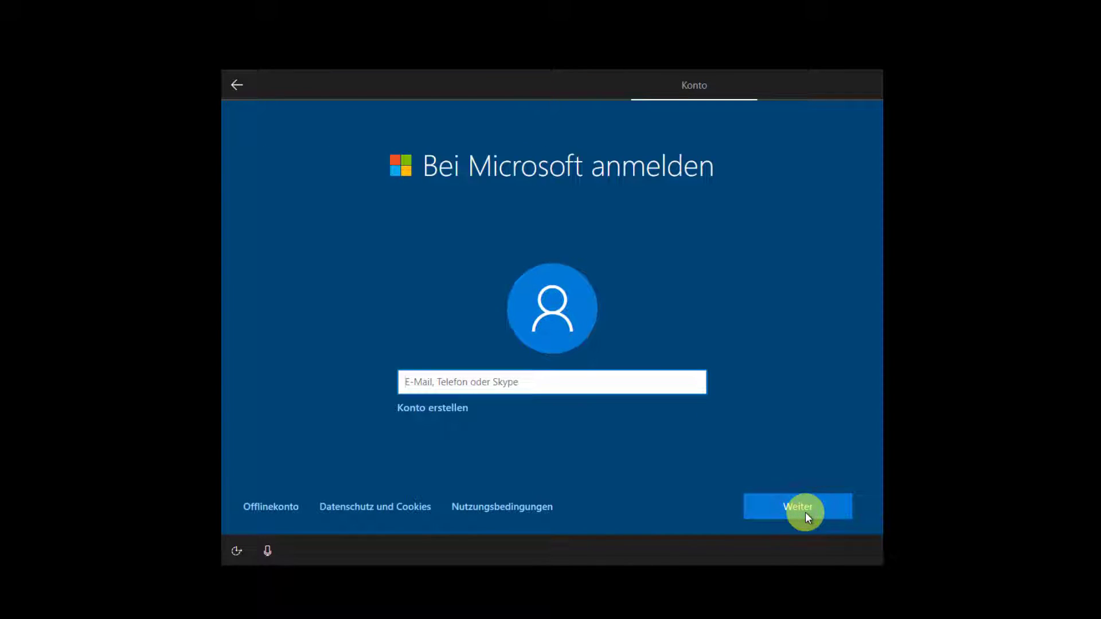
click(258, 511)
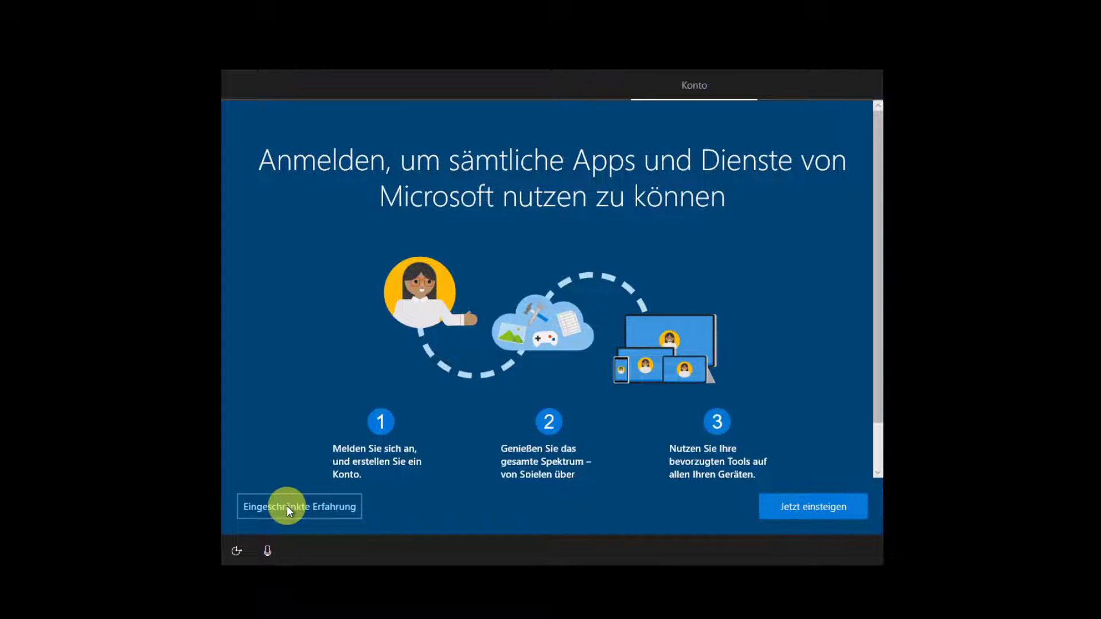
Continue with the limited experience (Eingeschränkte Erfahrung) and name the local account Technicaldoctor.
click(287, 507)
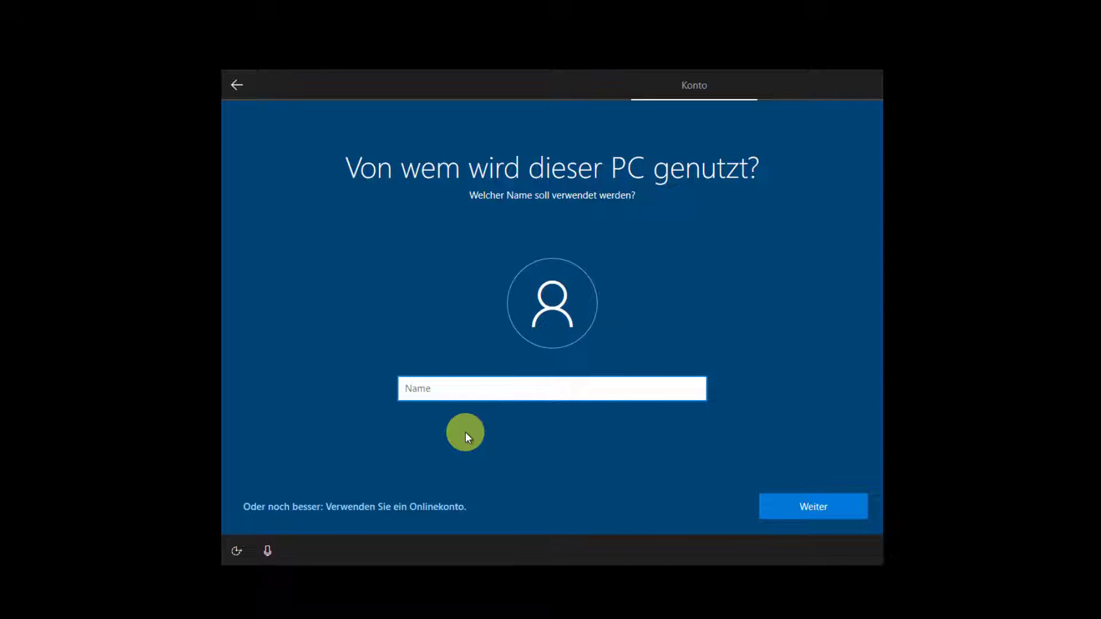
text(Technicaldoctor)
click(828, 507)
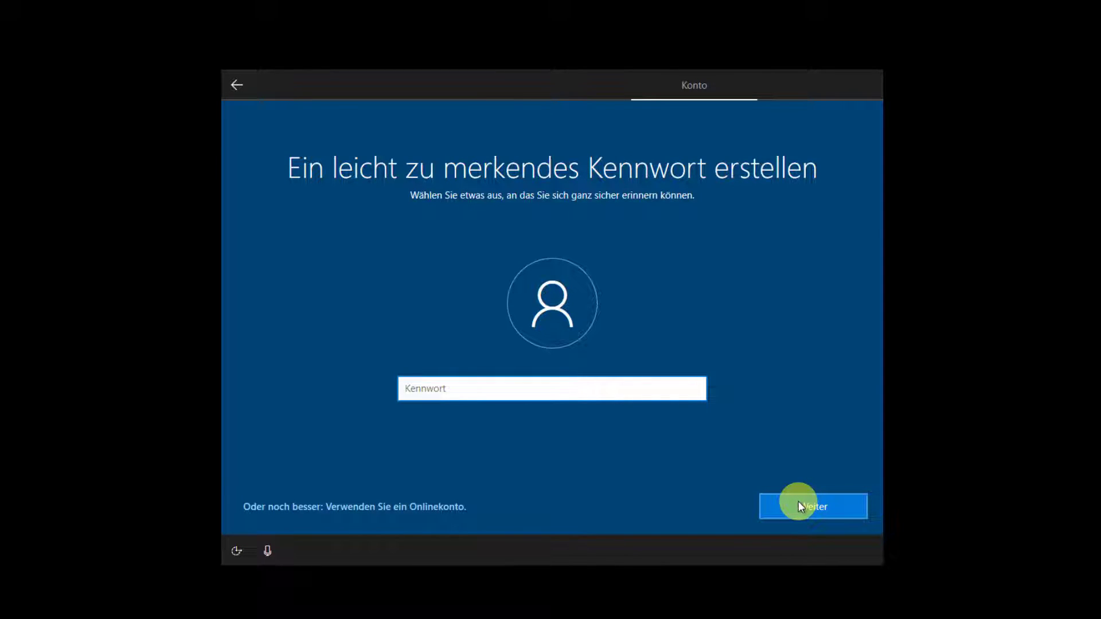
Enter a password for the local account and confirm it by entering it again.
text(*********)
click(802, 497)
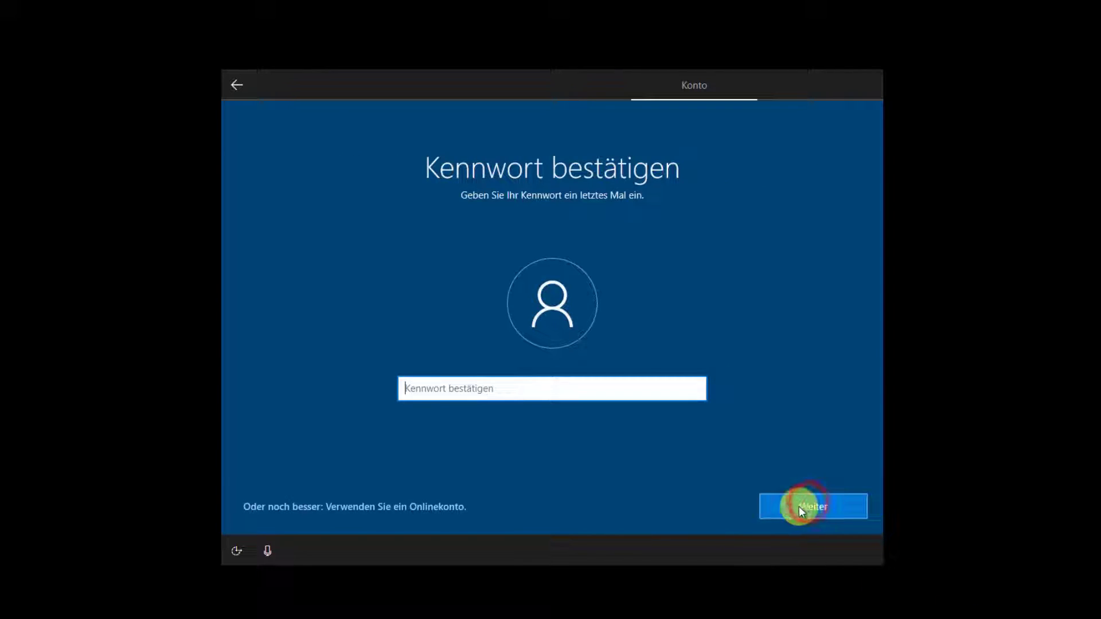
text(********)
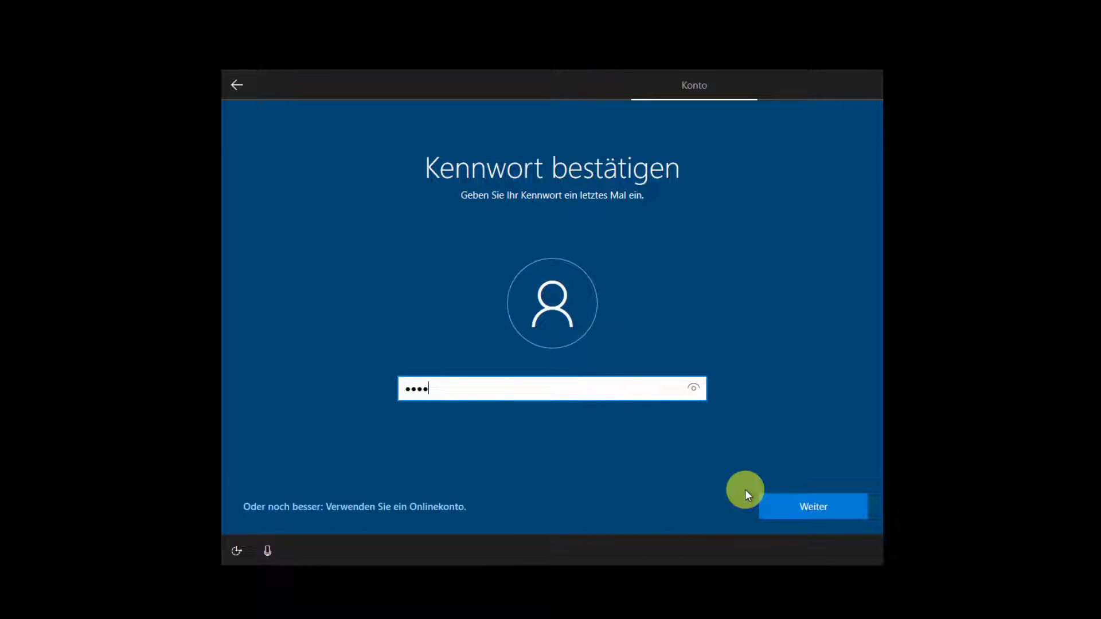
click(806, 504)
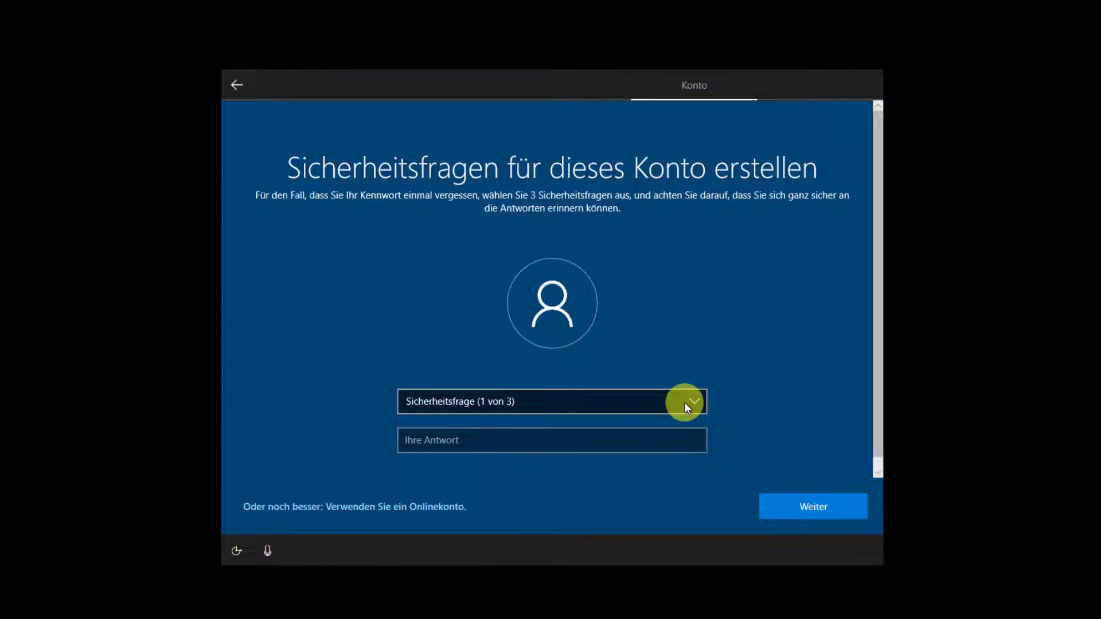
Choose "Wie hieß Ihr erstes Haustier?" as the first security question and submit an answer to it.
click(574, 400)
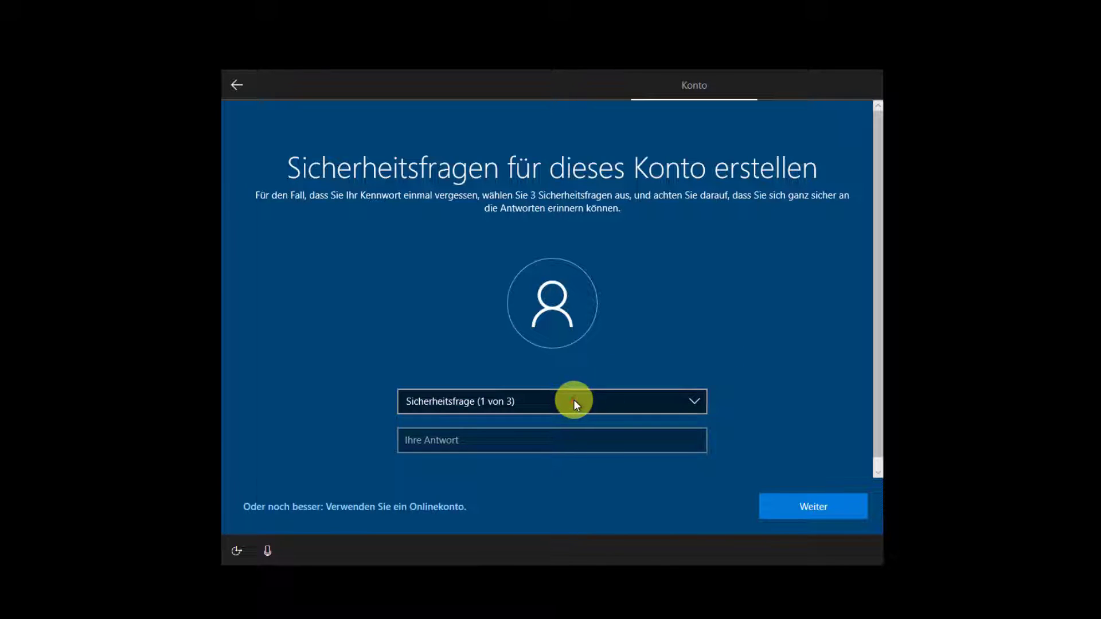
click(576, 409)
click(545, 440)
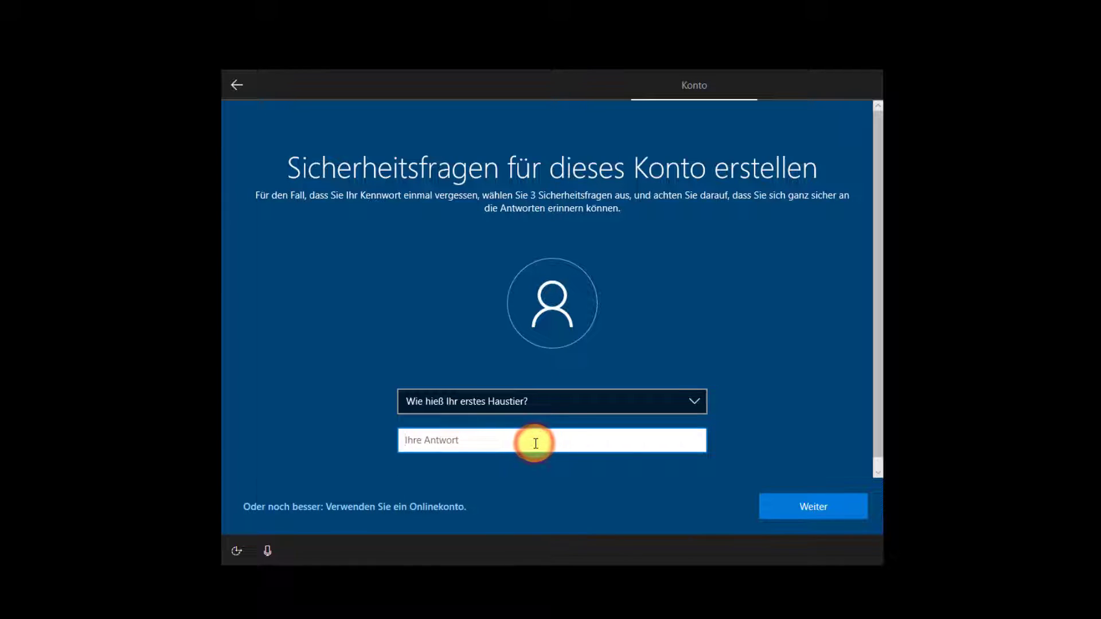
text(a)
click(852, 507)
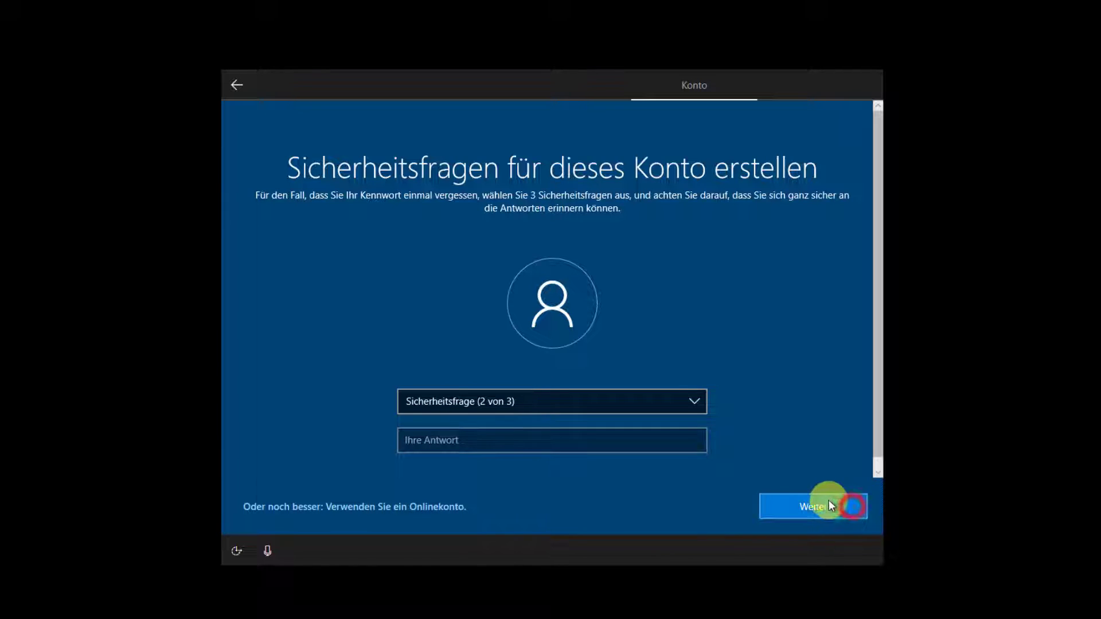
Choose "Wie heißt Ihr Geburtsort?" as the second security question and submit an answer to it.
click(570, 403)
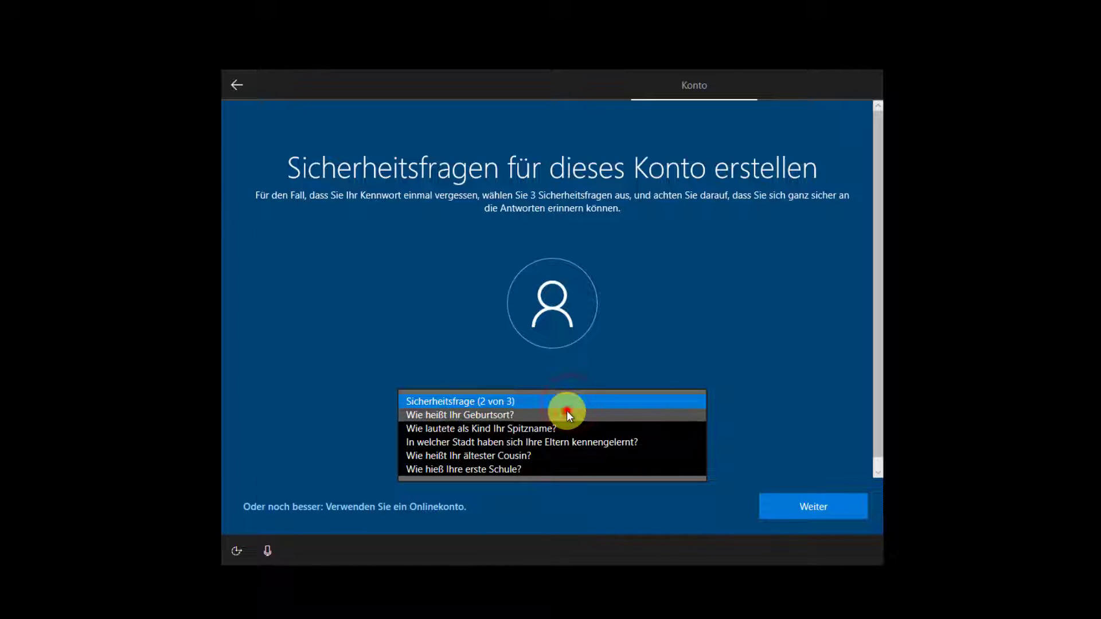
click(567, 410)
click(524, 439)
text(a)
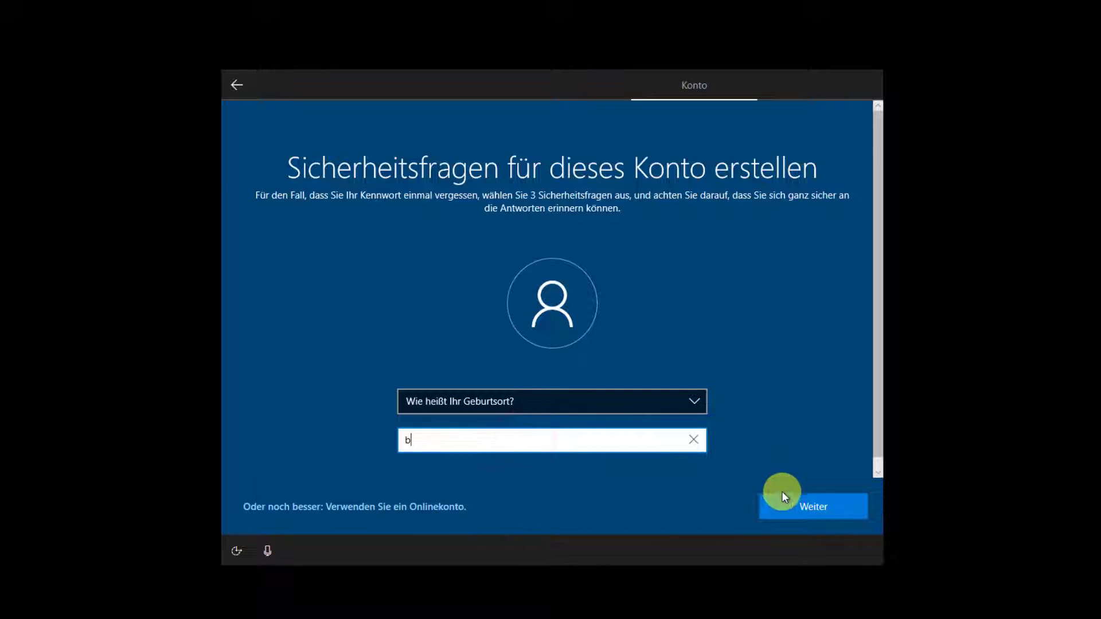
click(796, 502)
Choose "Wie lautete als Kind Ihr Spitzname?" as the third security question and submit an answer to it.
click(549, 400)
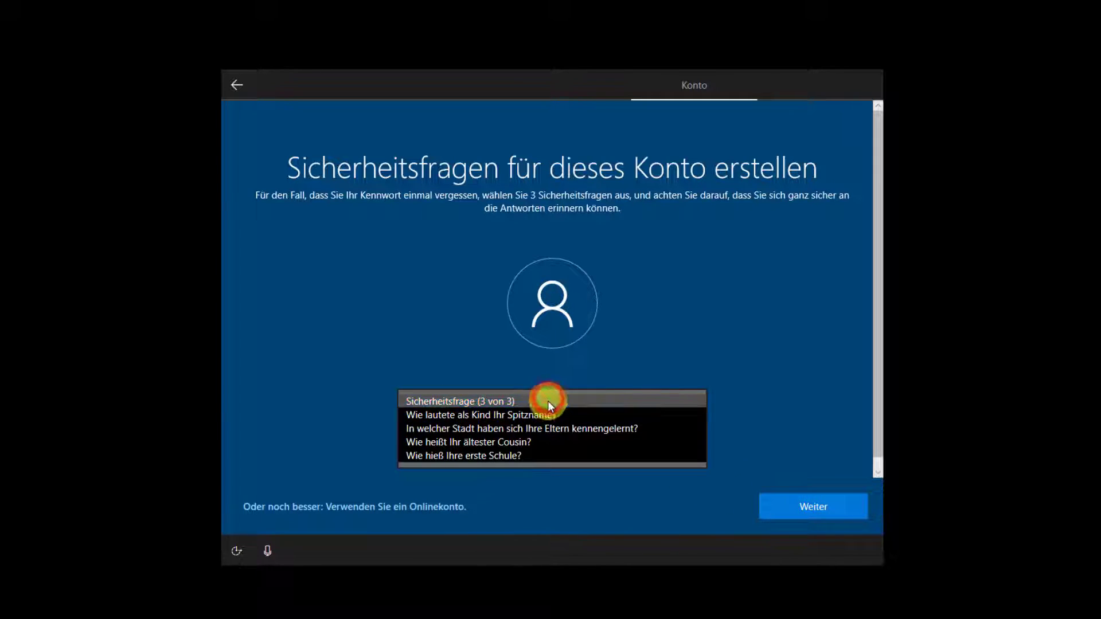
click(544, 414)
click(552, 444)
text(c)
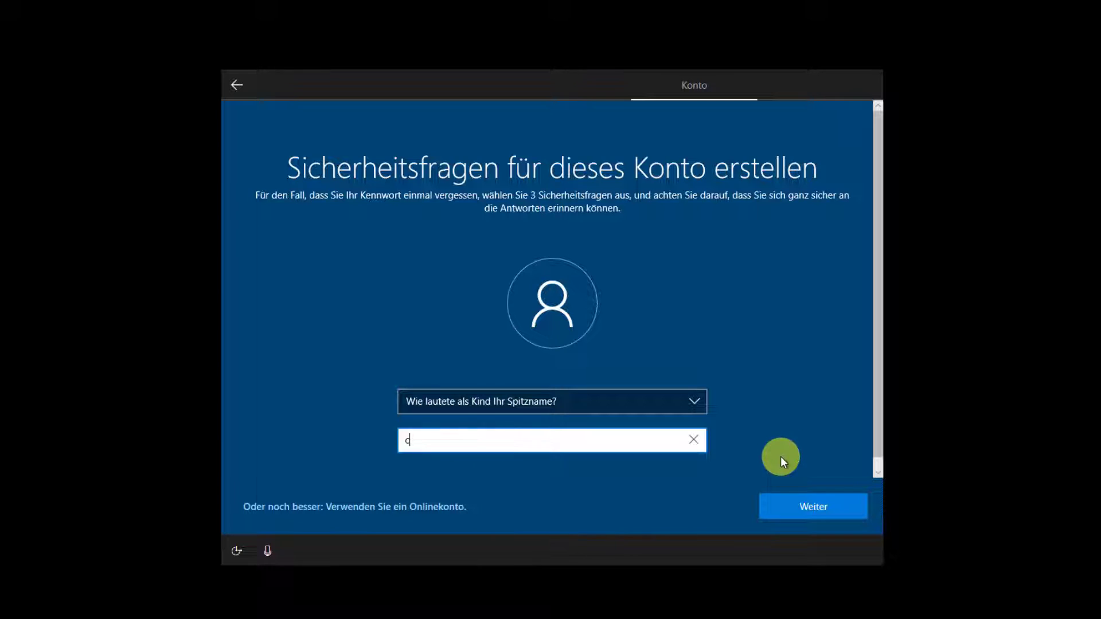
click(803, 511)
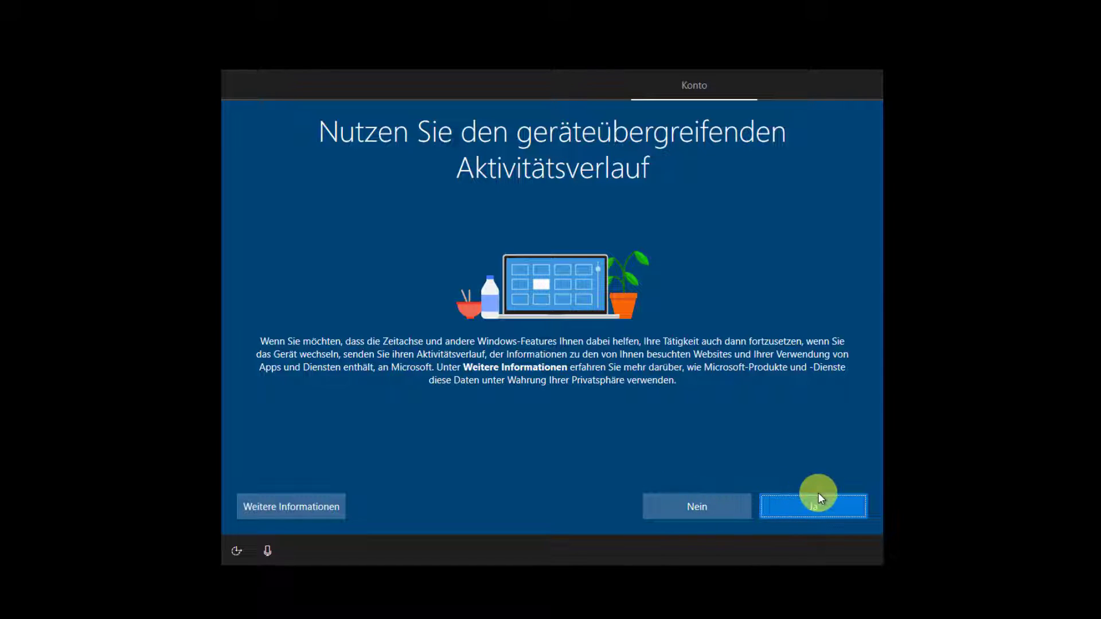
Decline the cross-device activity history and the Cortana digital assistant.
click(677, 507)
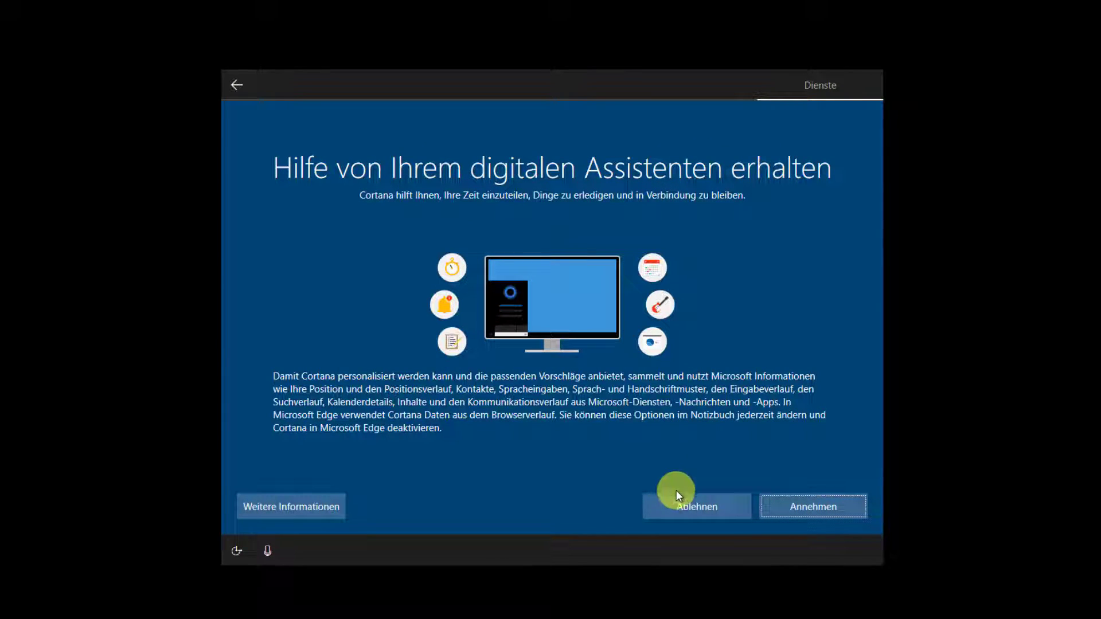
click(690, 511)
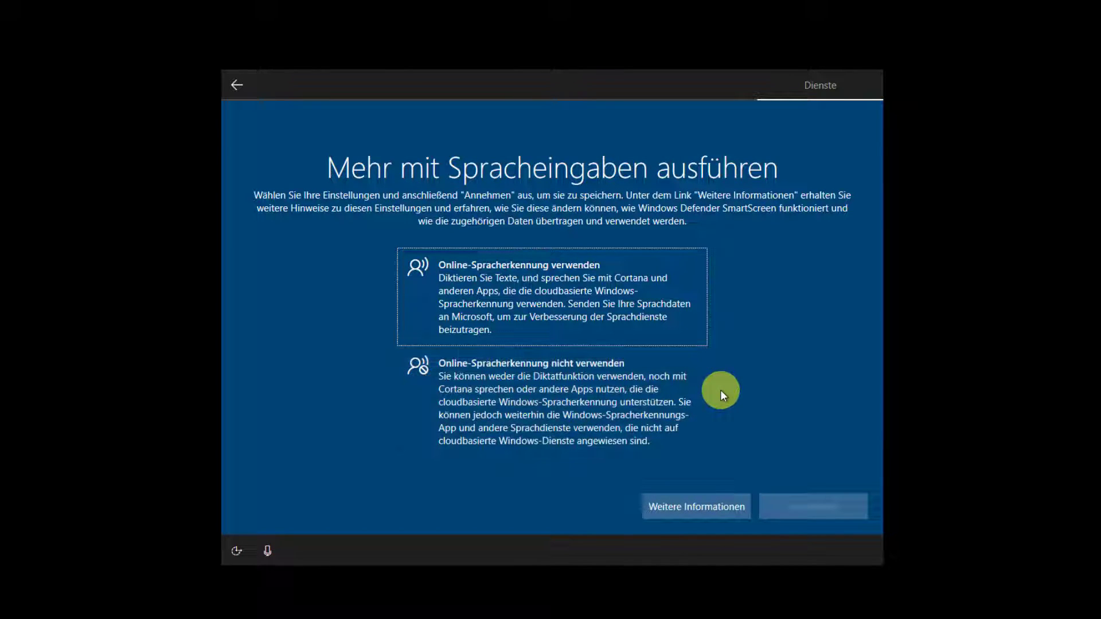
Opt out of online speech recognition and refuse Microsoft and apps the use of the location.
click(594, 417)
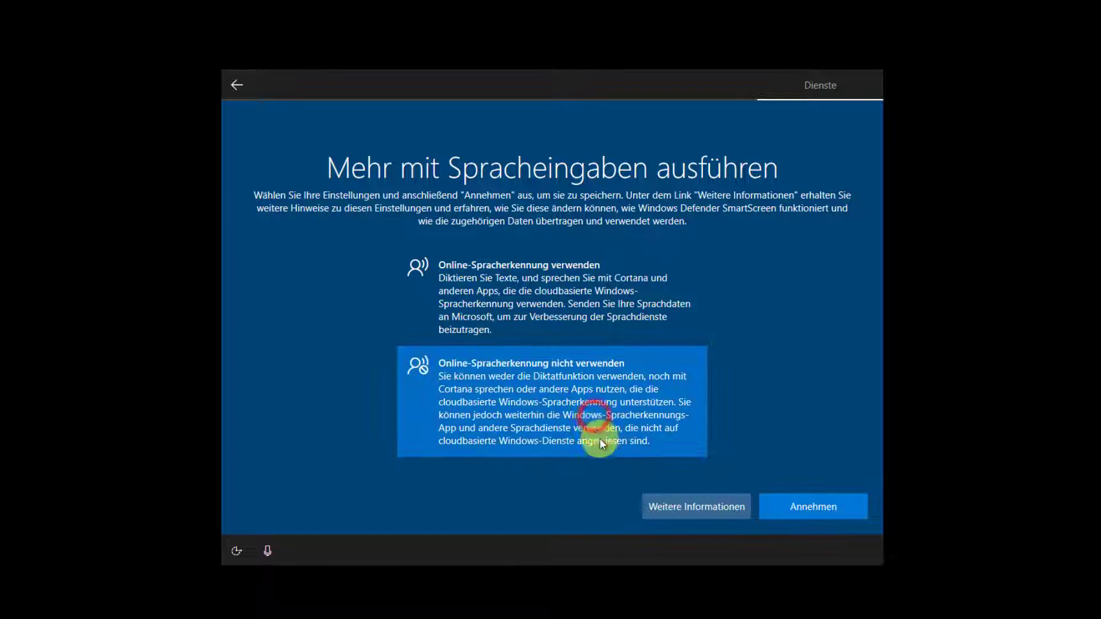
click(811, 515)
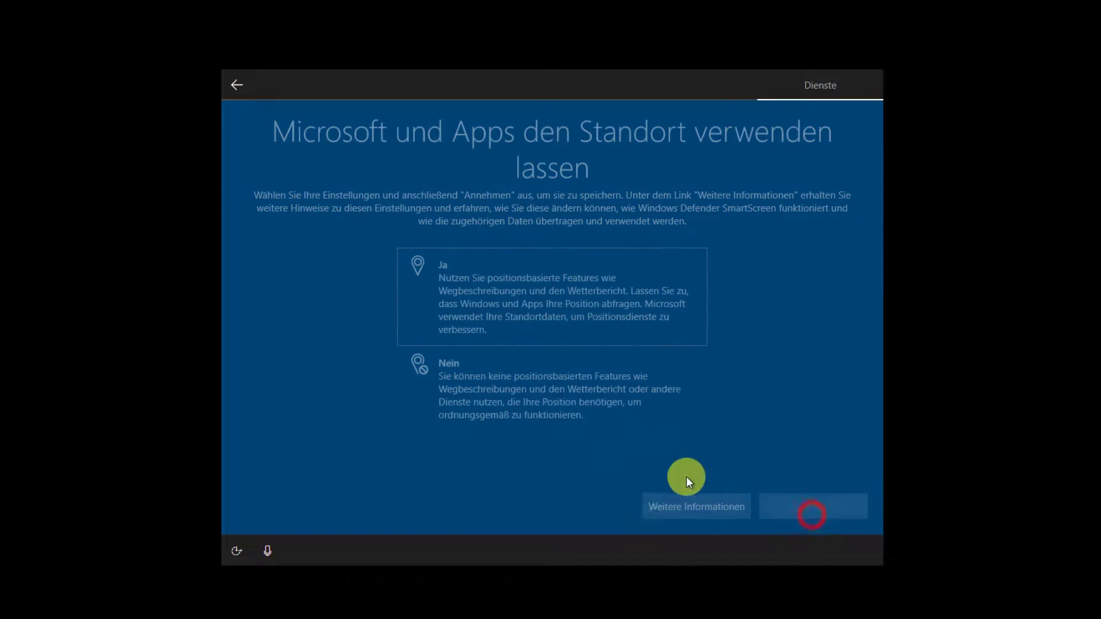
click(504, 385)
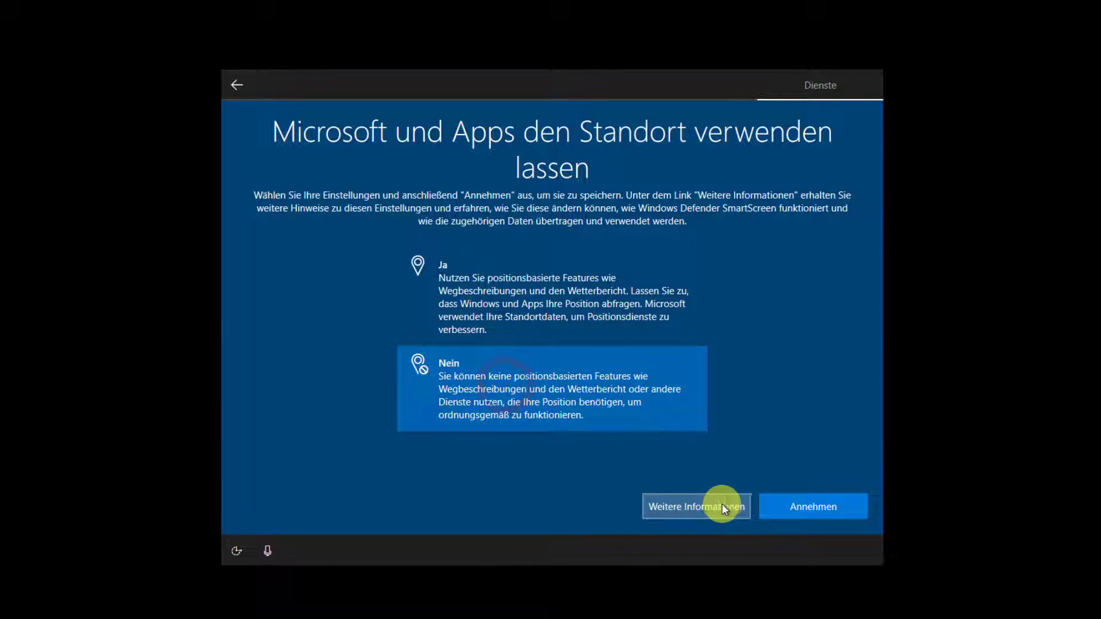
click(820, 508)
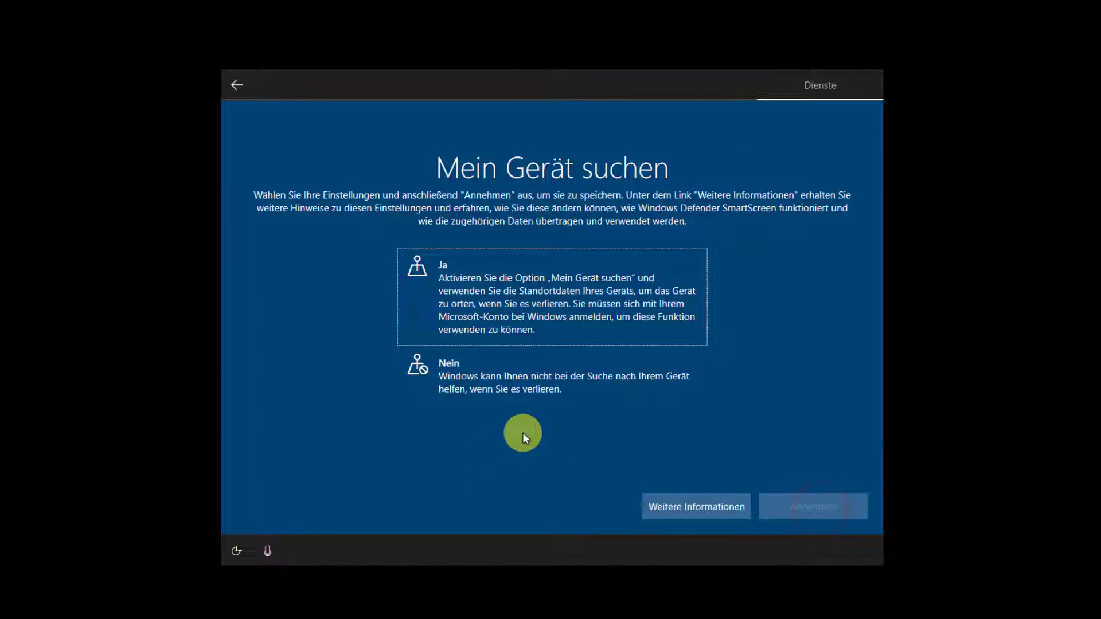
Decline the device-finding feature (Mein Gerät suchen) and set the diagnostic data sent to Microsoft to Einfach.
click(494, 385)
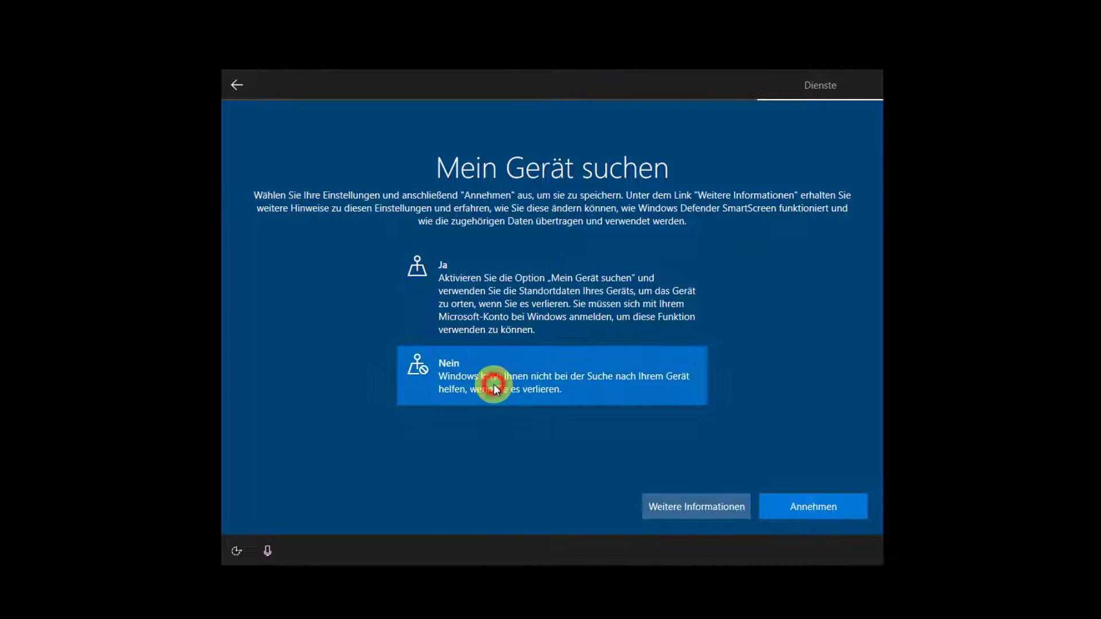
click(806, 500)
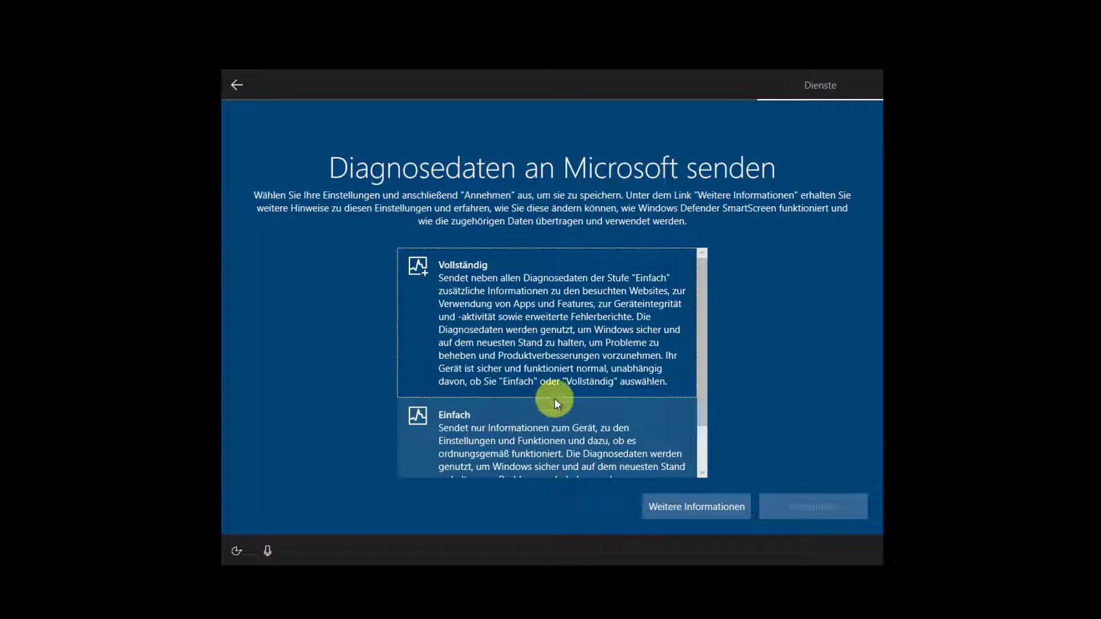
scroll(552, 402, down, 2)
click(548, 443)
scroll(578, 381, up, 2)
scroll(578, 381, down, 2)
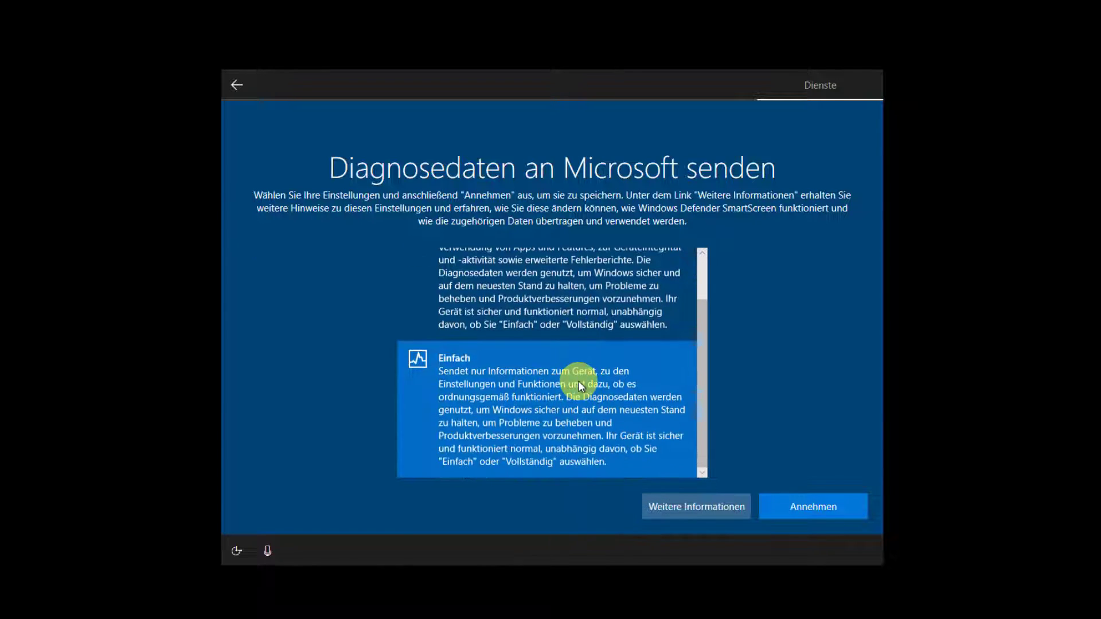
click(809, 509)
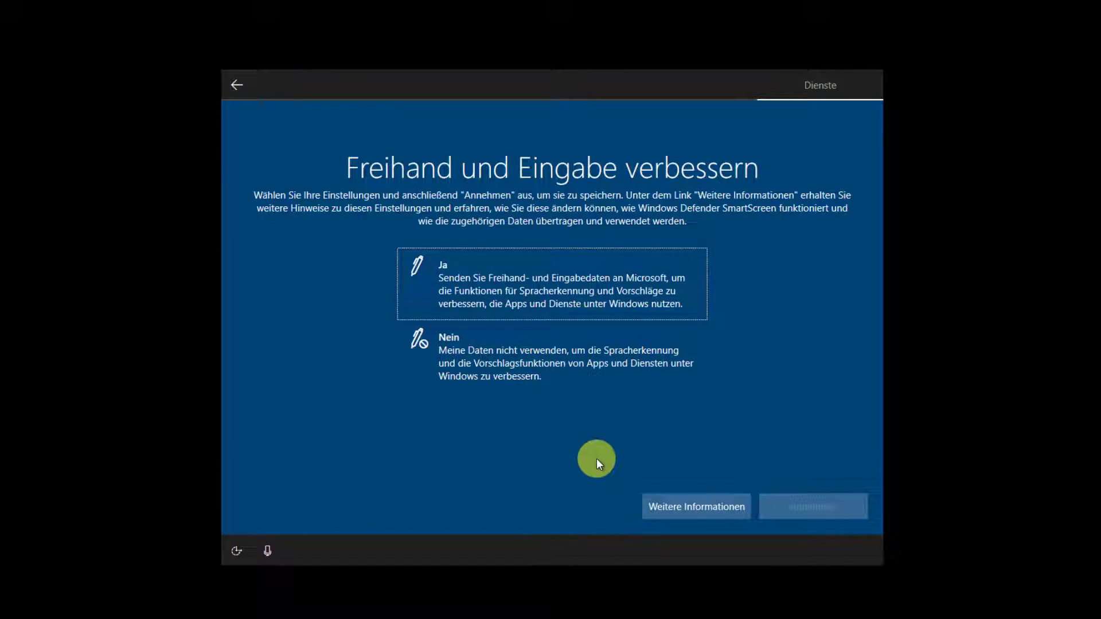
Answer Nein to improving inking and typing and to tailored experiences based on diagnostic data.
click(525, 346)
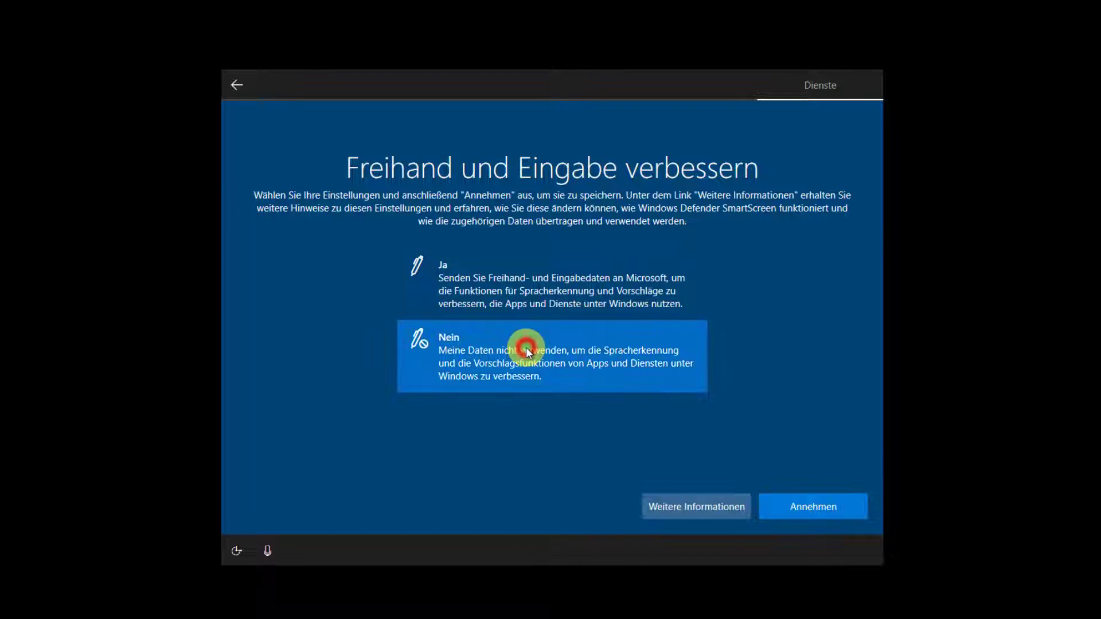
click(835, 503)
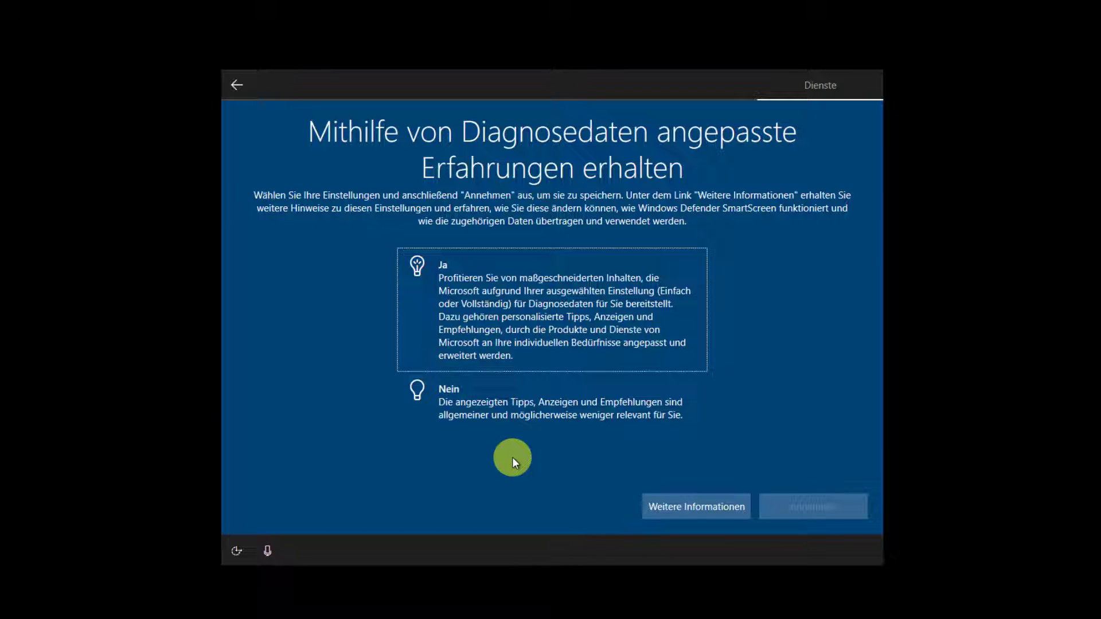
click(512, 398)
click(802, 507)
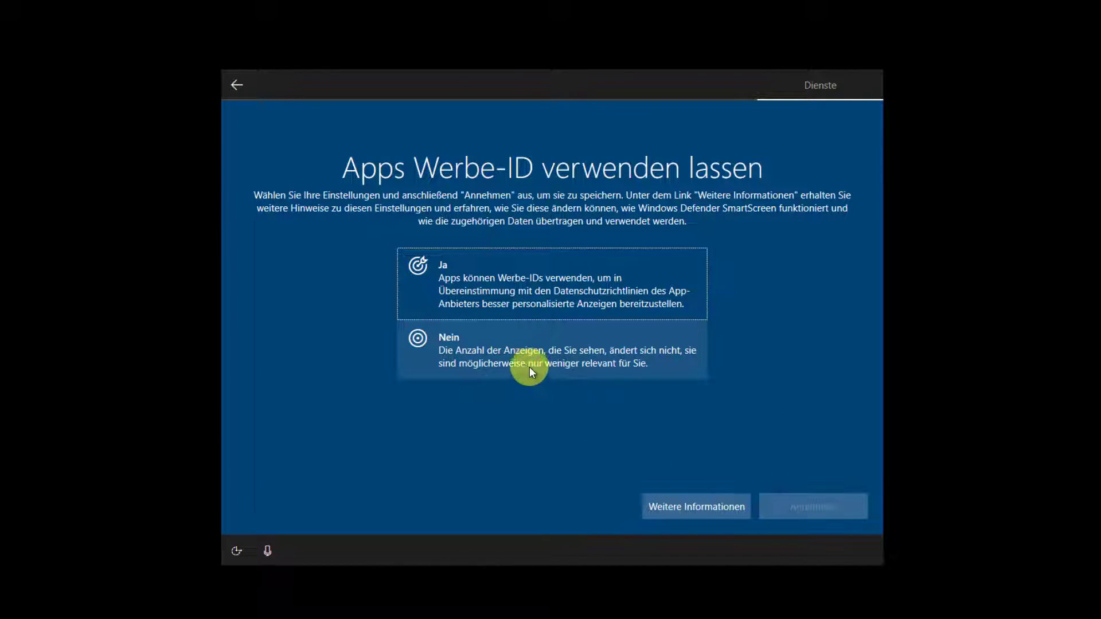
Refuse apps the use of the advertising ID (Werbe-ID) and accept the setting.
click(515, 356)
click(794, 508)
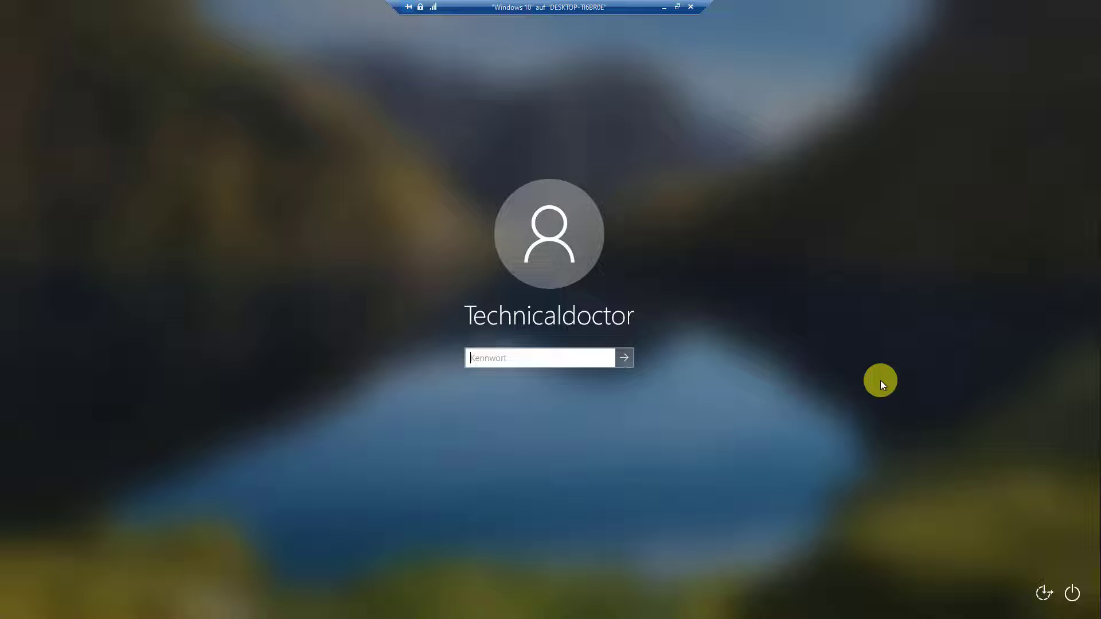
Sign in to the Technicaldoctor account by entering the account password.
text(********)
key(Return)
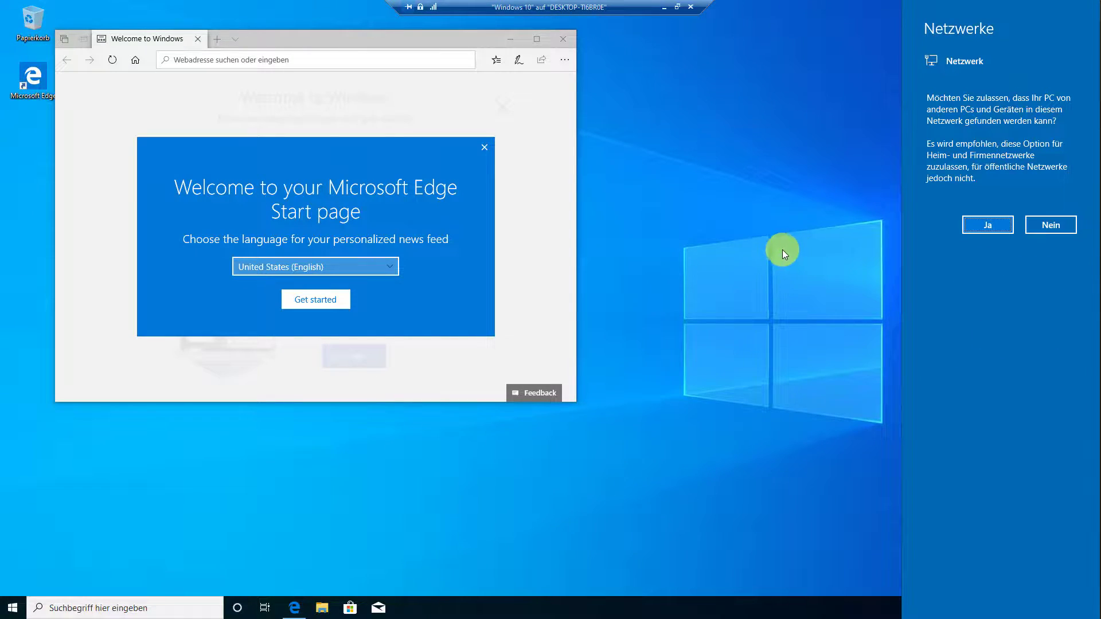
Set the Microsoft Edge start page's news feed language to Deutschland (Deutsch), continue to the page, and close the browser.
click(390, 267)
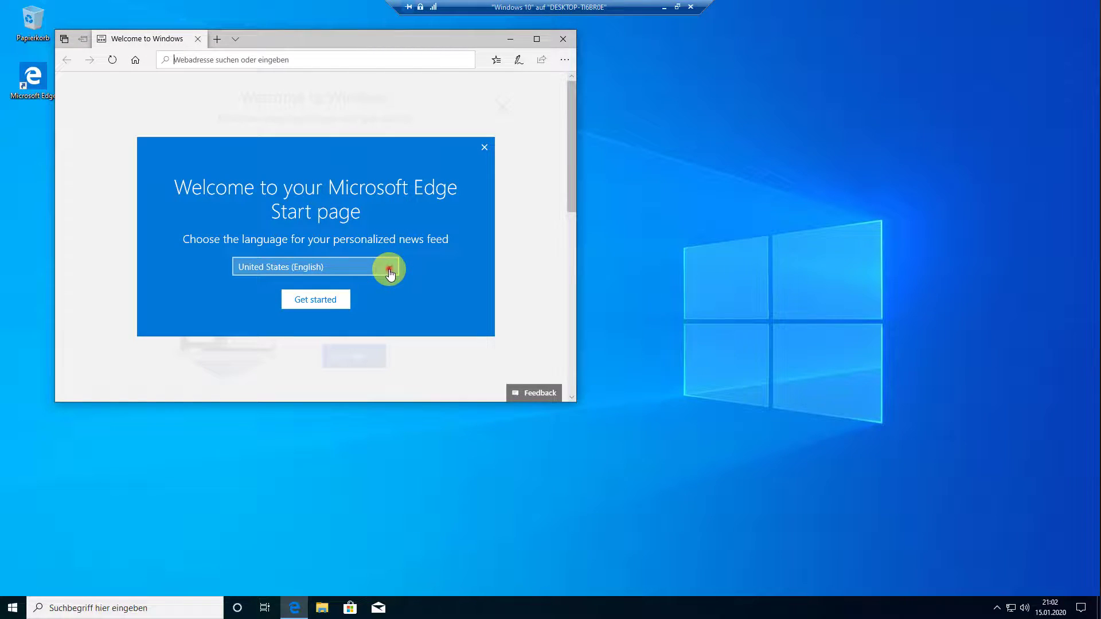
click(381, 269)
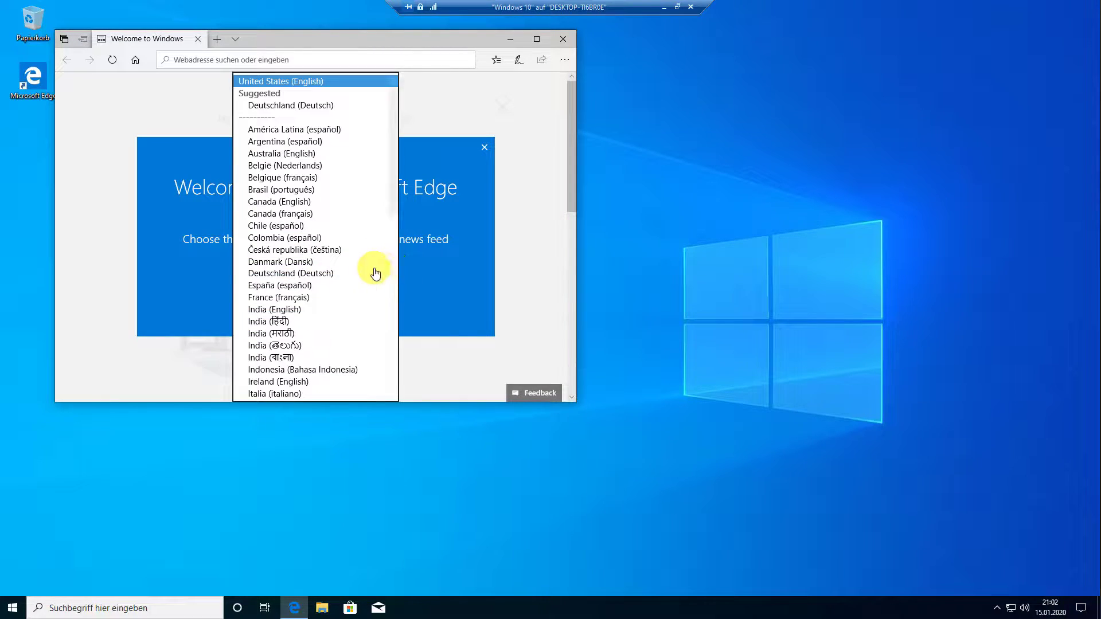
click(342, 263)
click(351, 261)
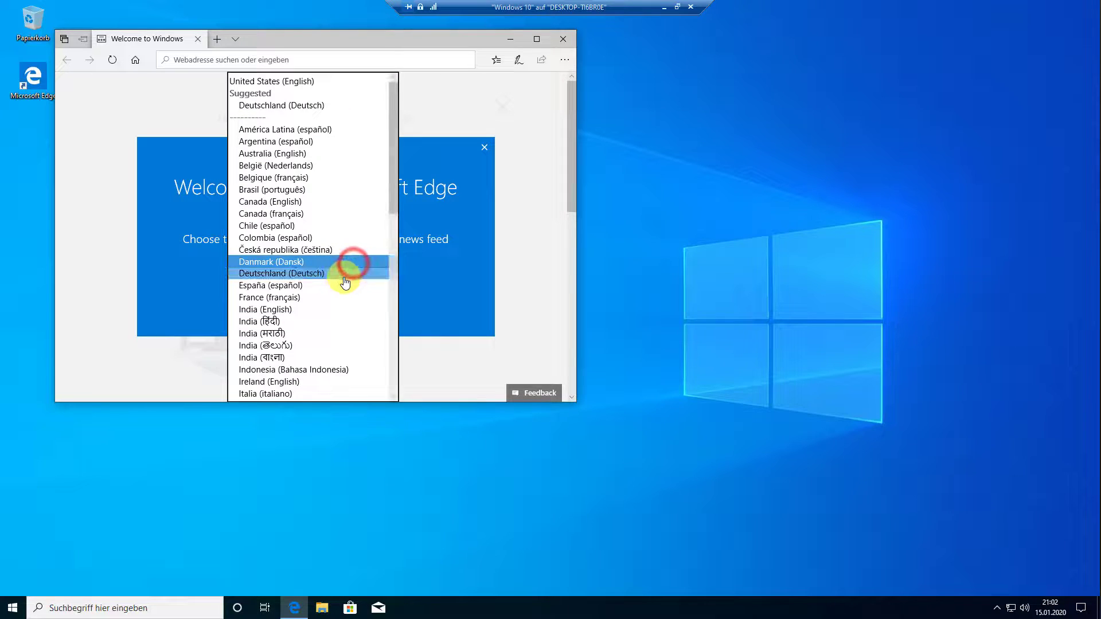
click(343, 273)
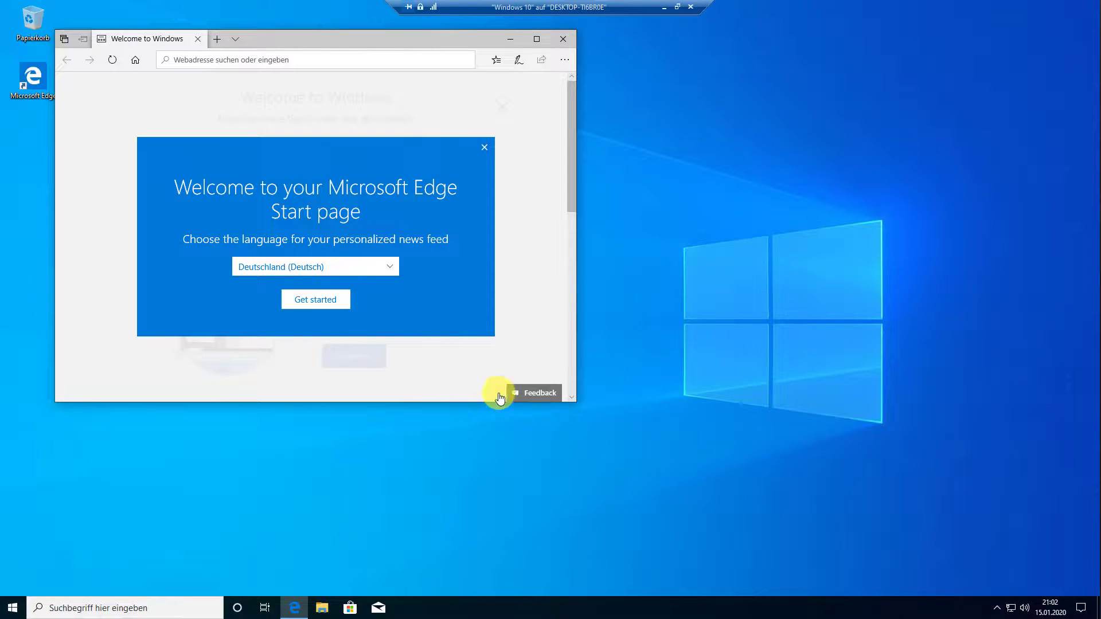
click(334, 301)
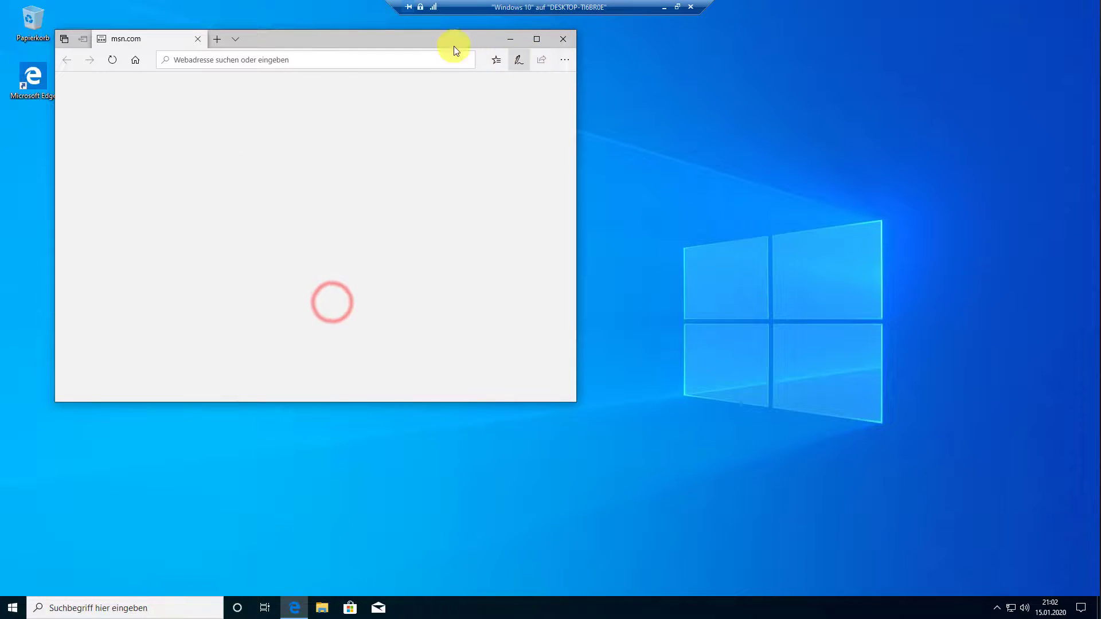
click(563, 40)
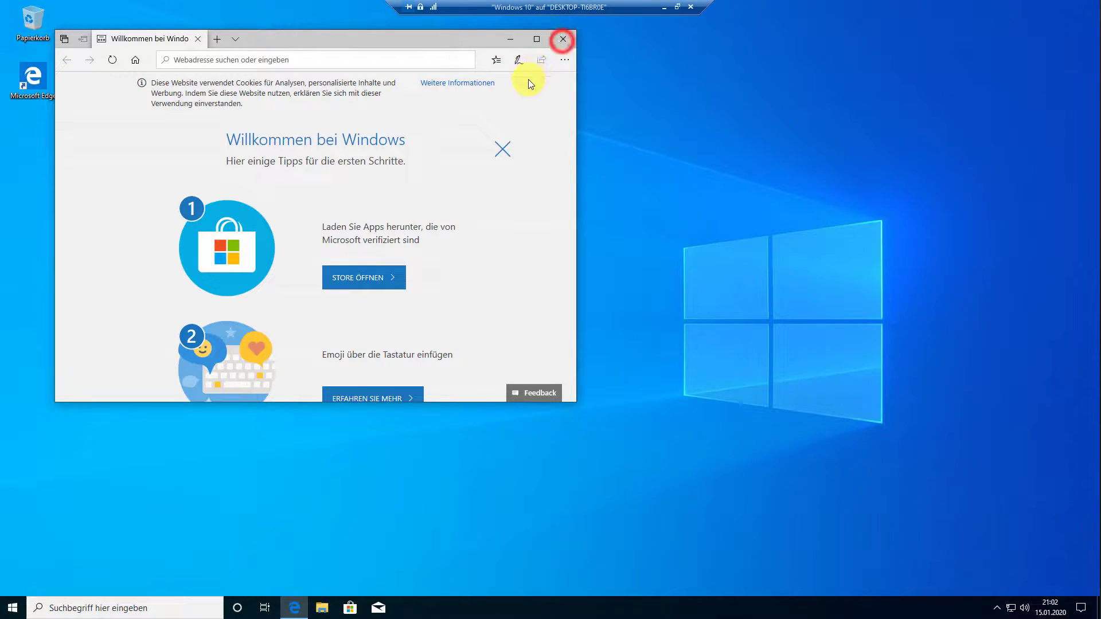